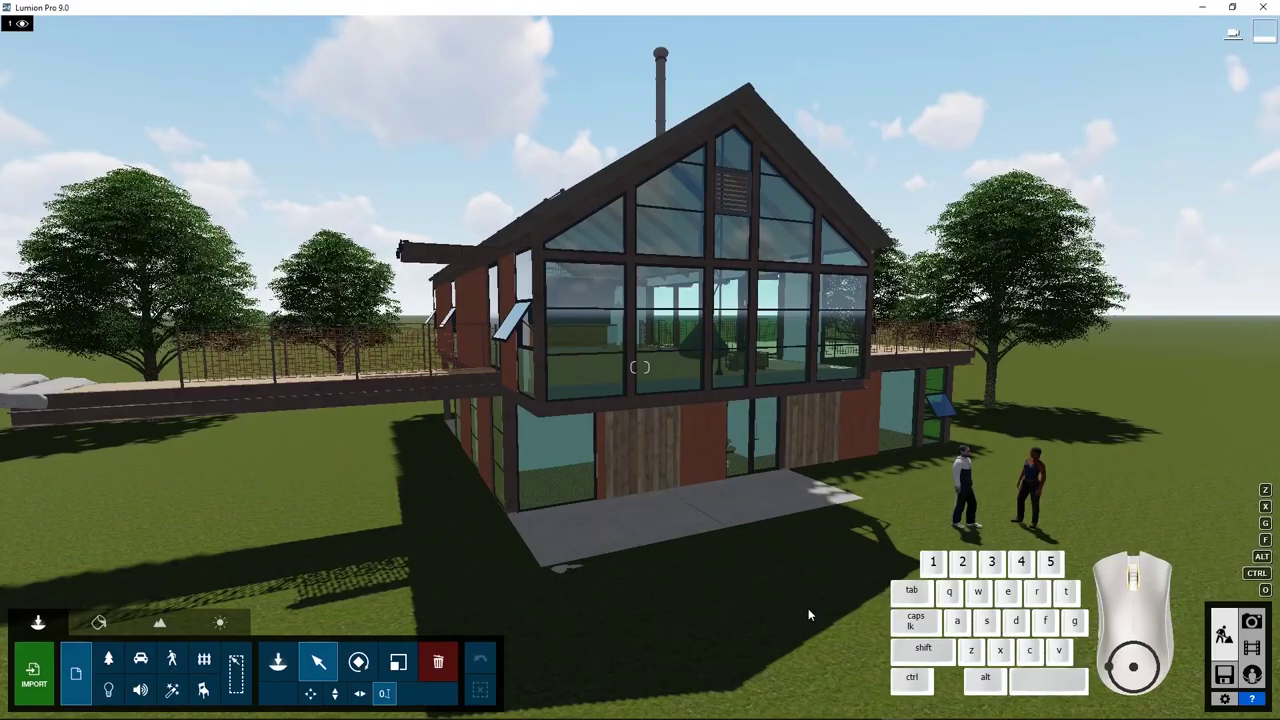
# Fly the camera around the house and in close to the railed upper balcony edge
pyautogui.moveTo(812, 606)
pyautogui.mouseDown(button='right')
pyautogui.moveTo(805, 598)
pyautogui.moveTo(812, 619)
pyautogui.moveTo(812, 606)
pyautogui.mouseUp(button='right')
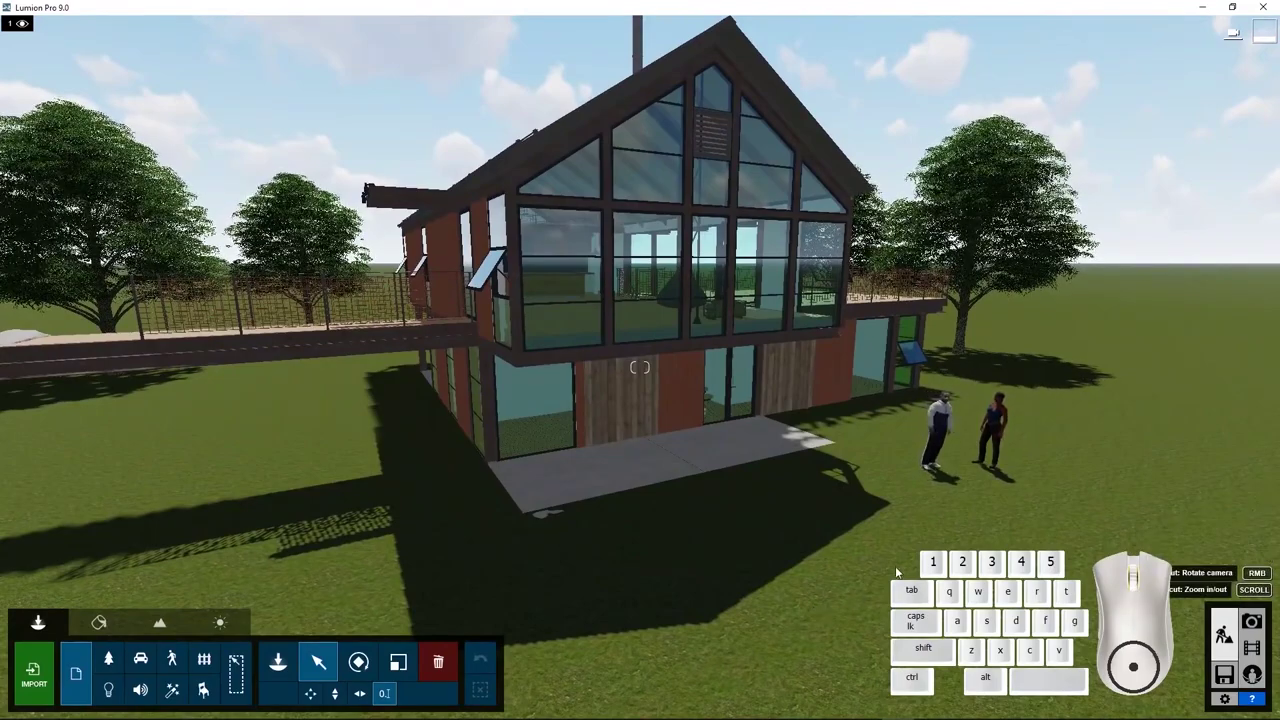
pyautogui.moveTo(897, 573); pyautogui.dragTo(725, 573, button='right')
pyautogui.scroll(-3, 897, 573)
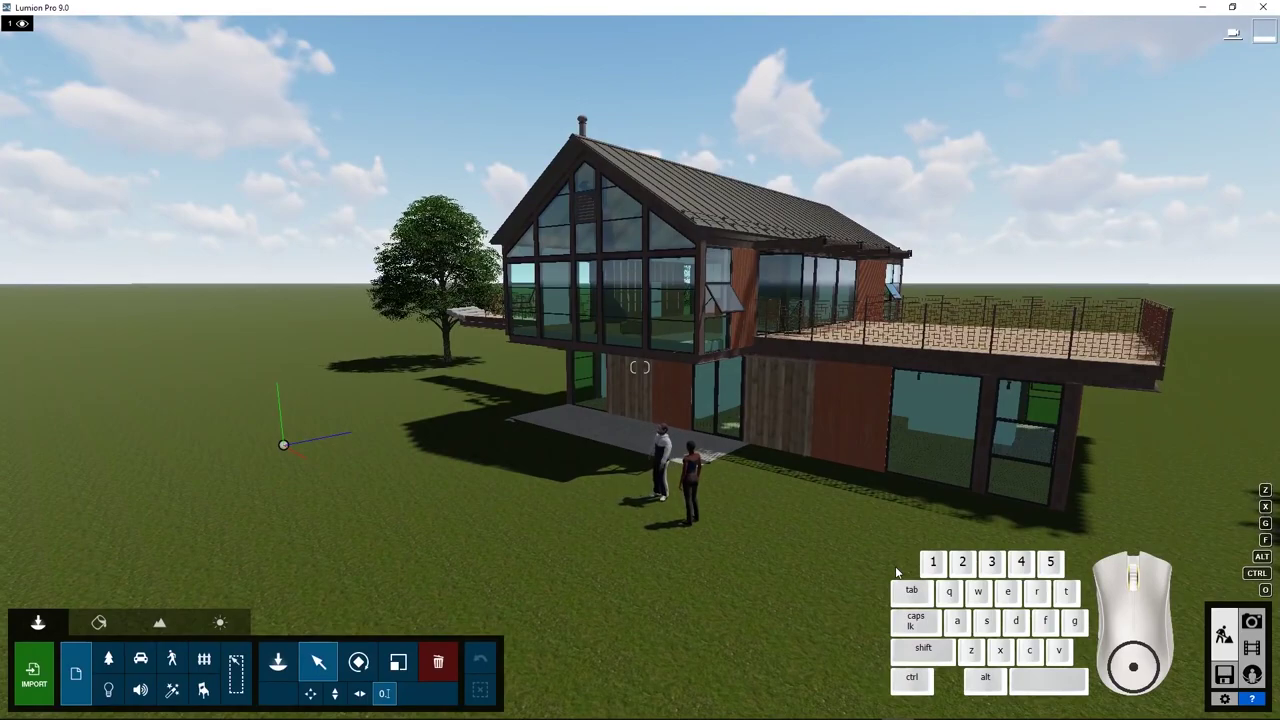
pyautogui.press('d')
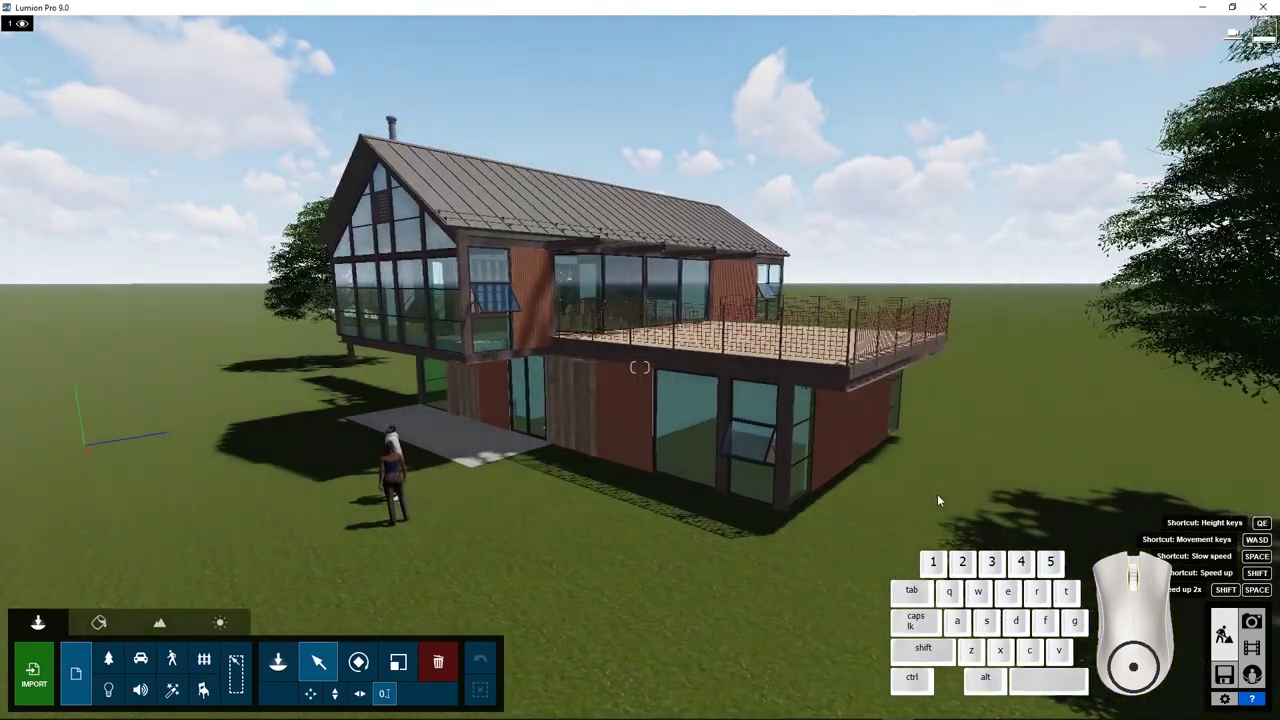
pyautogui.scroll(3, 1030, 506)
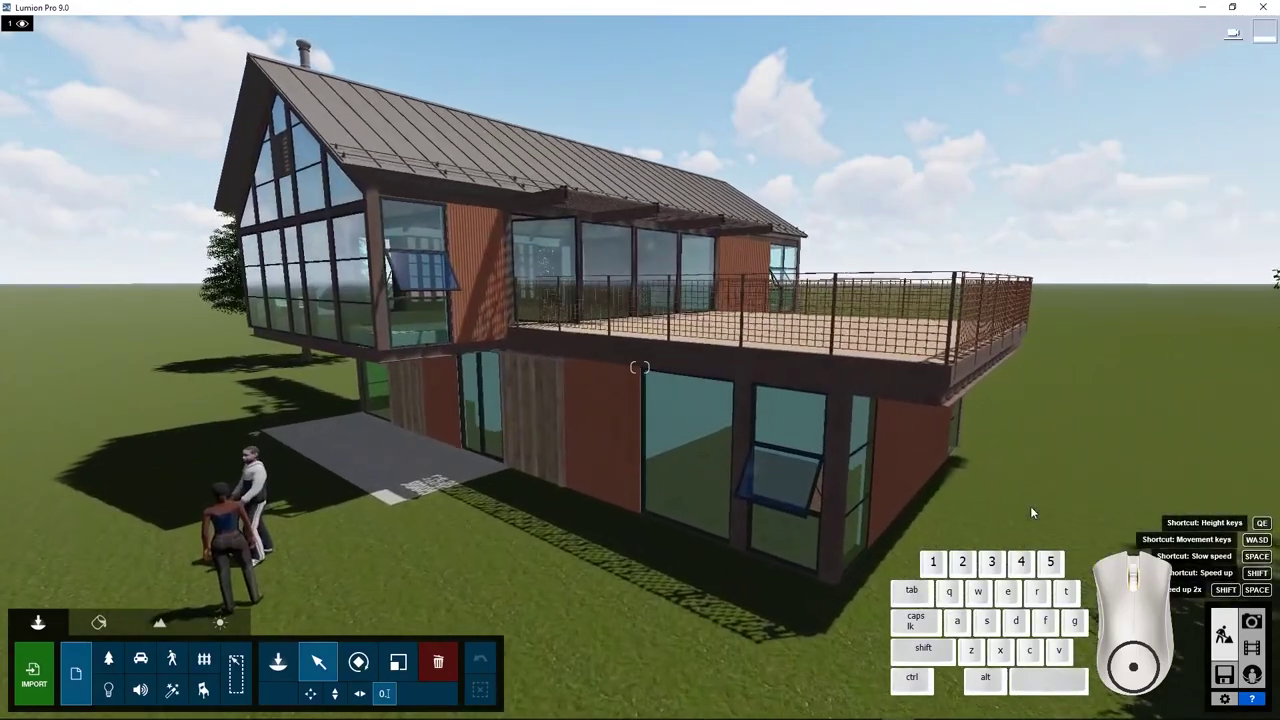
pyautogui.moveTo(944, 521); pyautogui.dragTo(1210, 506, button='right')
pyautogui.scroll(3, 897, 534)
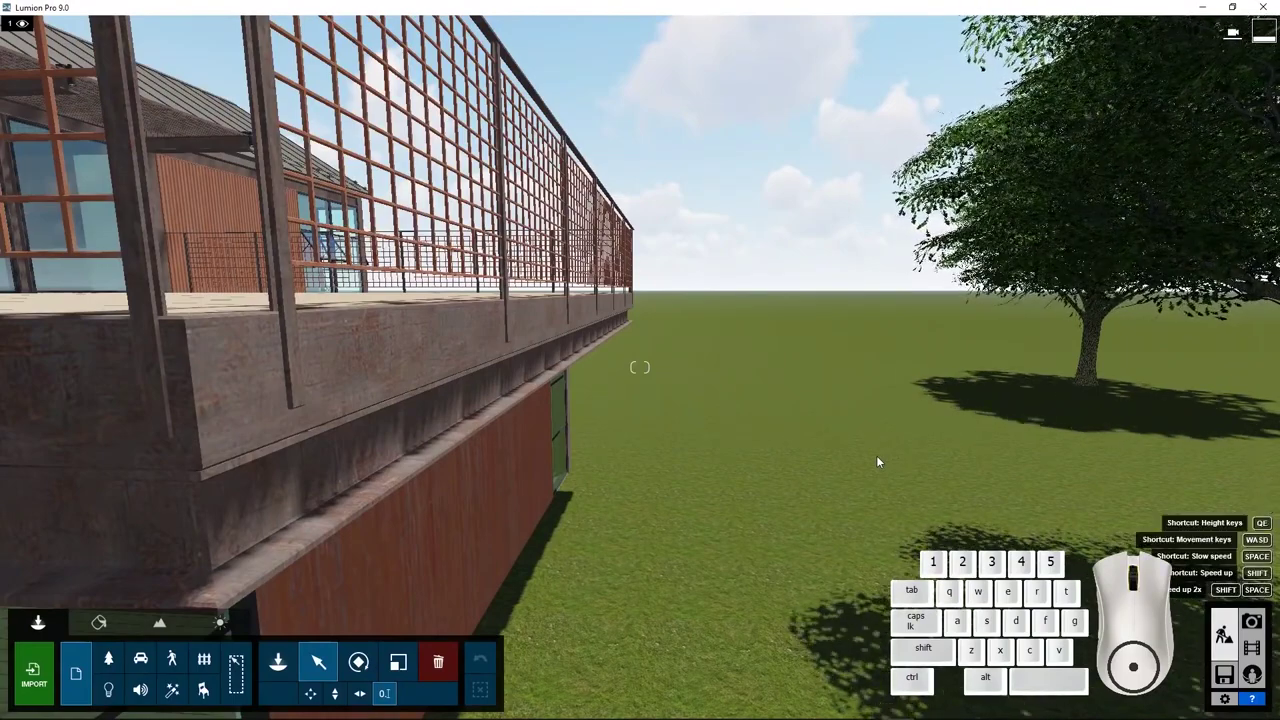
# Adjust the camera's height and sideways position to frame the rusty beam and grid railing on the left
pyautogui.moveTo(860, 460); pyautogui.dragTo(731, 462, button='right')
pyautogui.press('q')
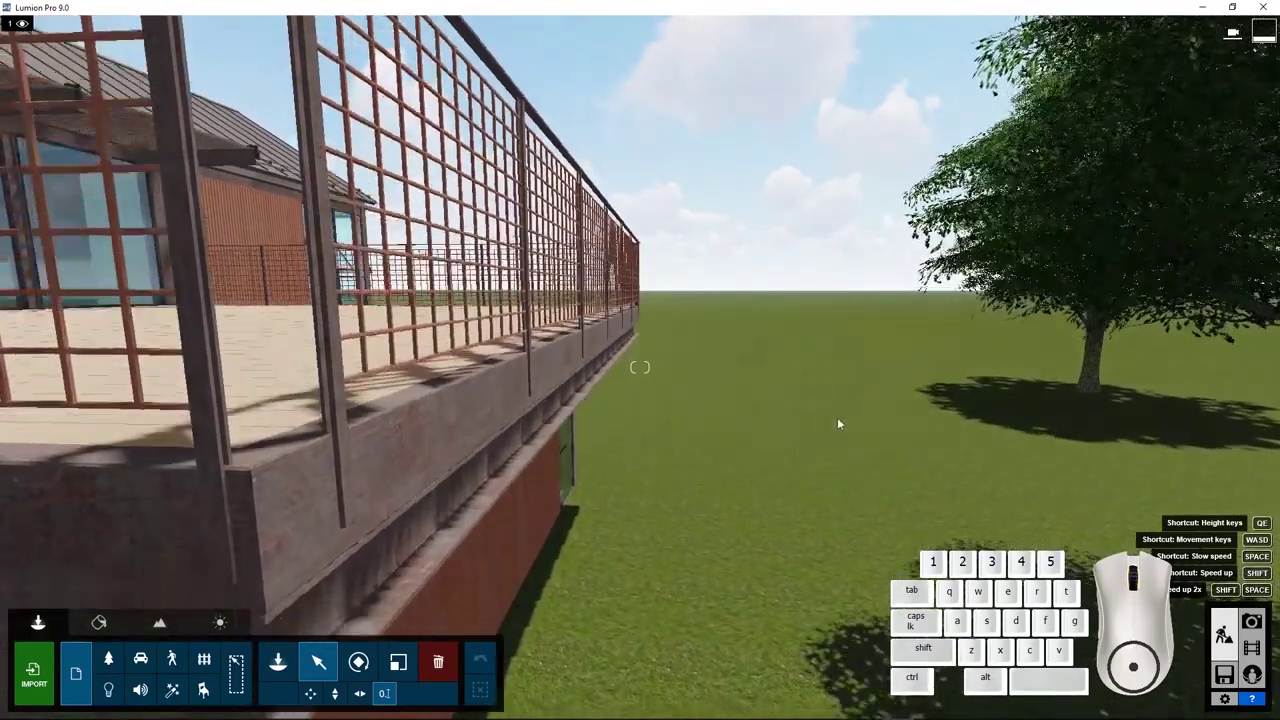
pyautogui.press('e')
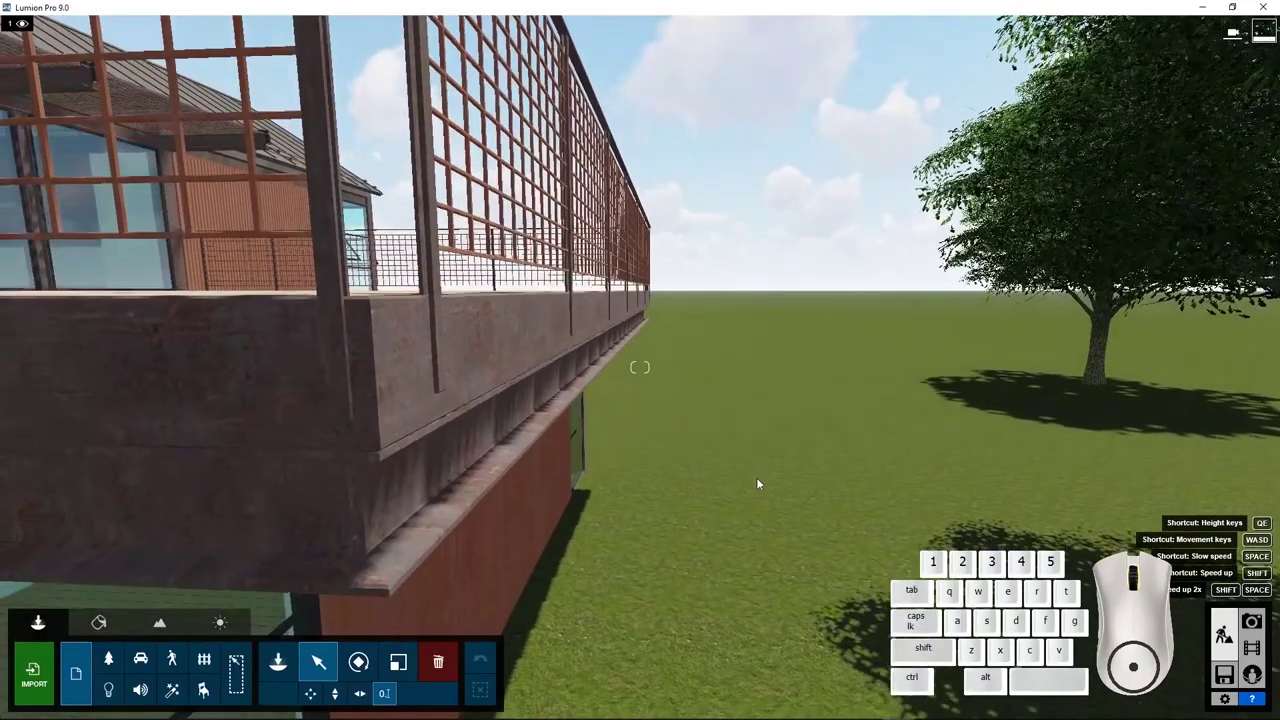
pyautogui.press('a')
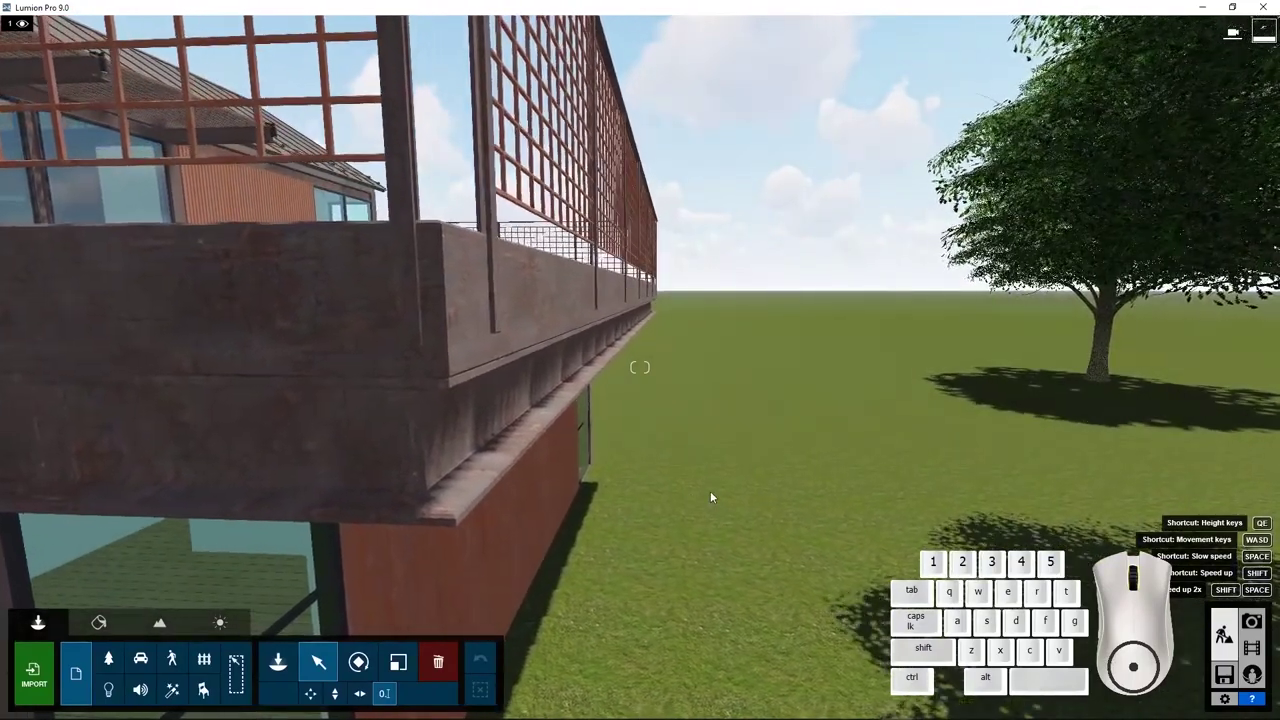
pyautogui.press('d')
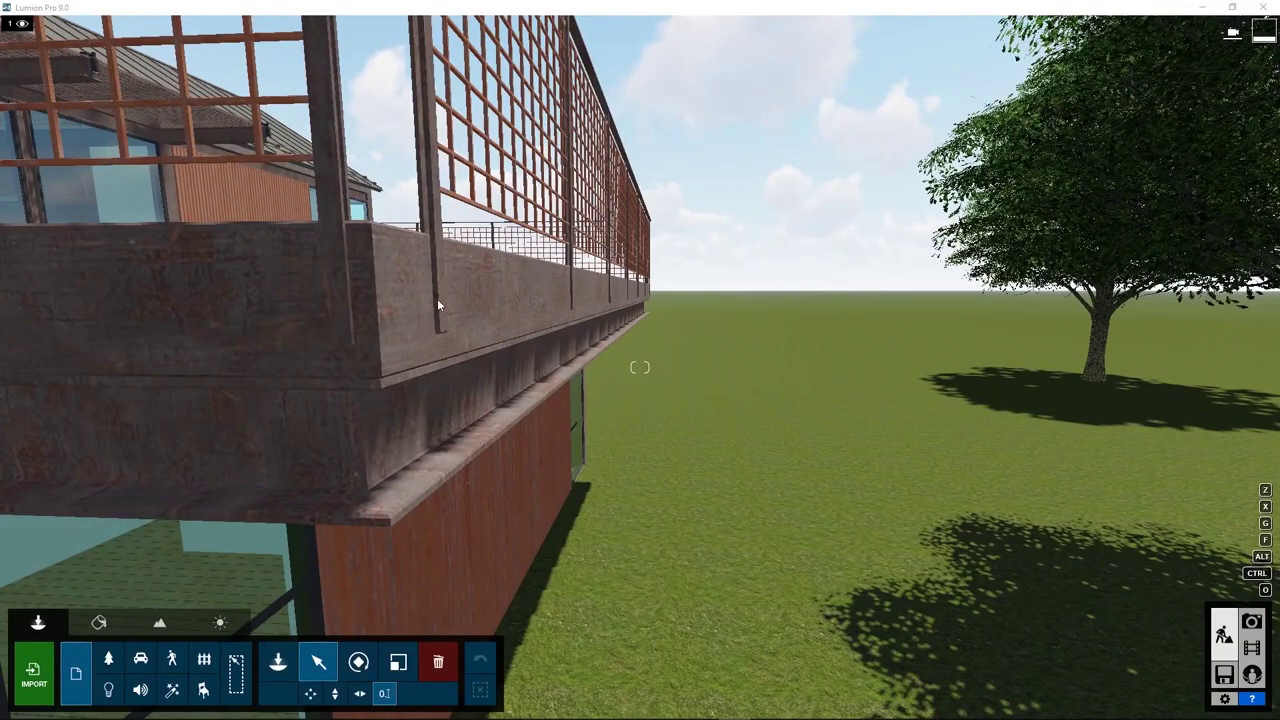
# In the Material Editor, select the rusty beams and assign the Custom > Standard material
pyautogui.click(99, 623)
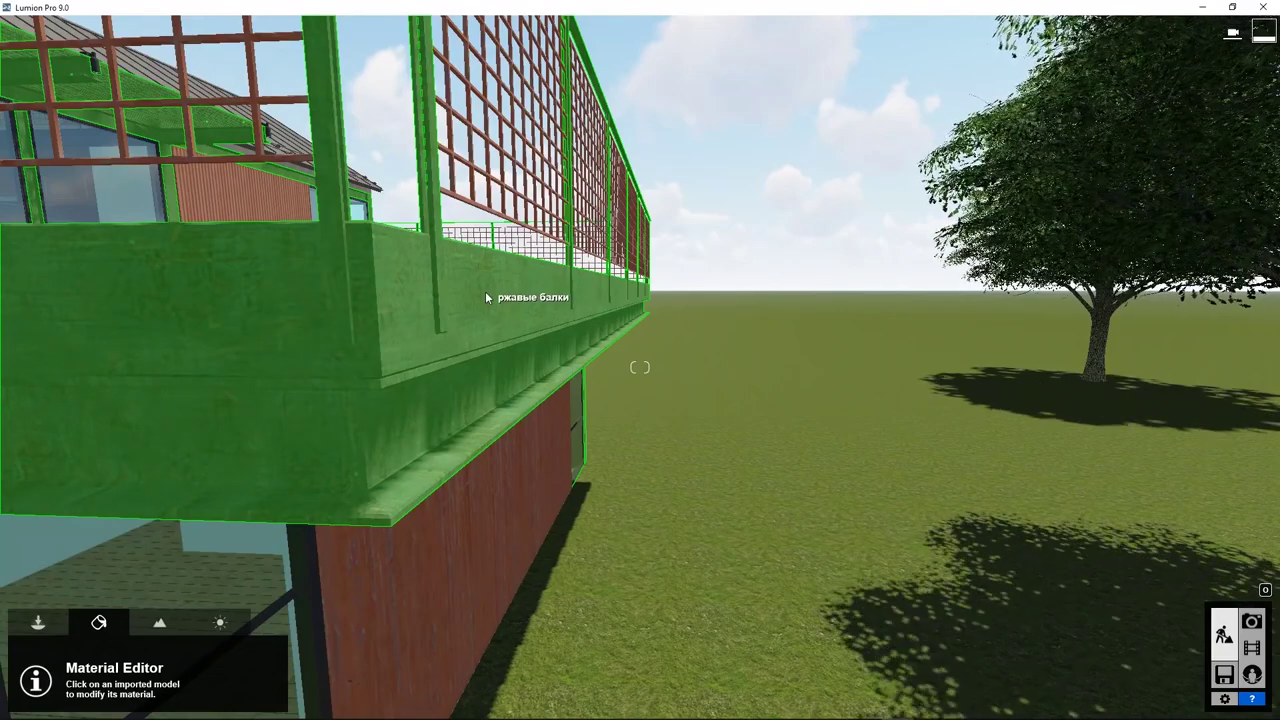
pyautogui.click(486, 295)
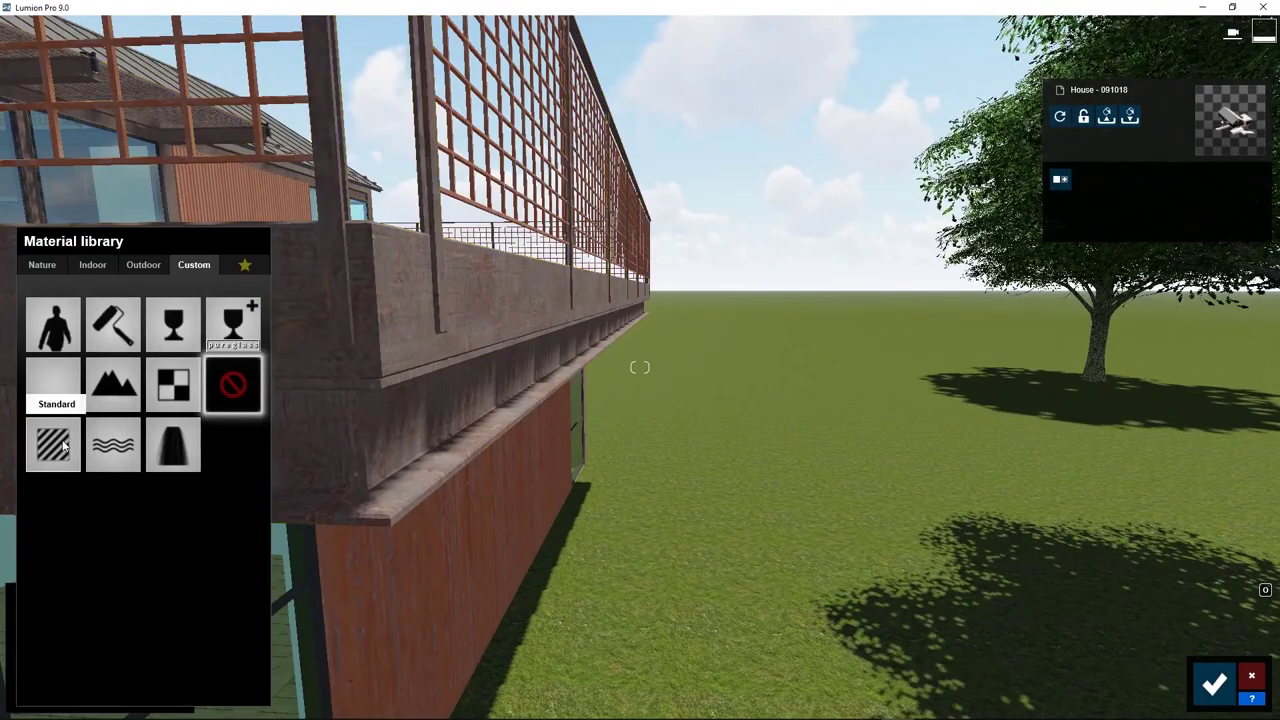
pyautogui.click(62, 445)
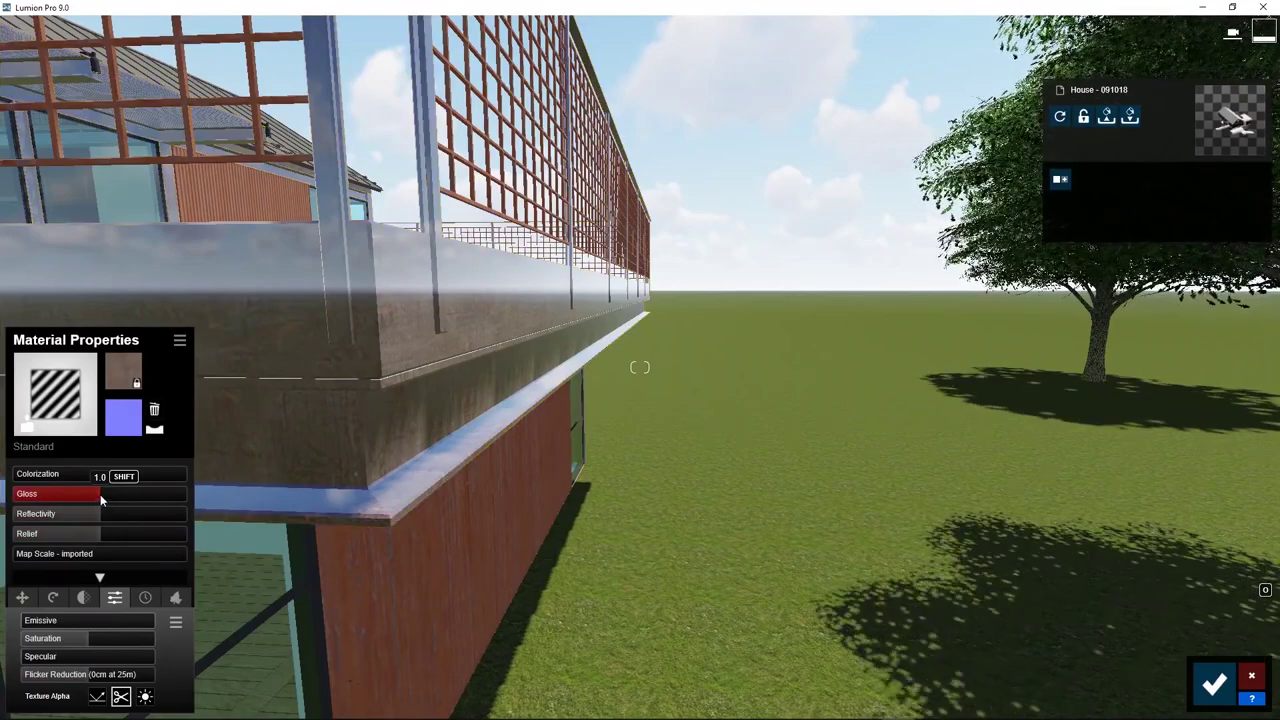
# Set the beam material's Gloss to 0.4, Reflectivity to 0.9 and Relief to about 1.2
pyautogui.moveTo(100, 494); pyautogui.dragTo(21, 502)
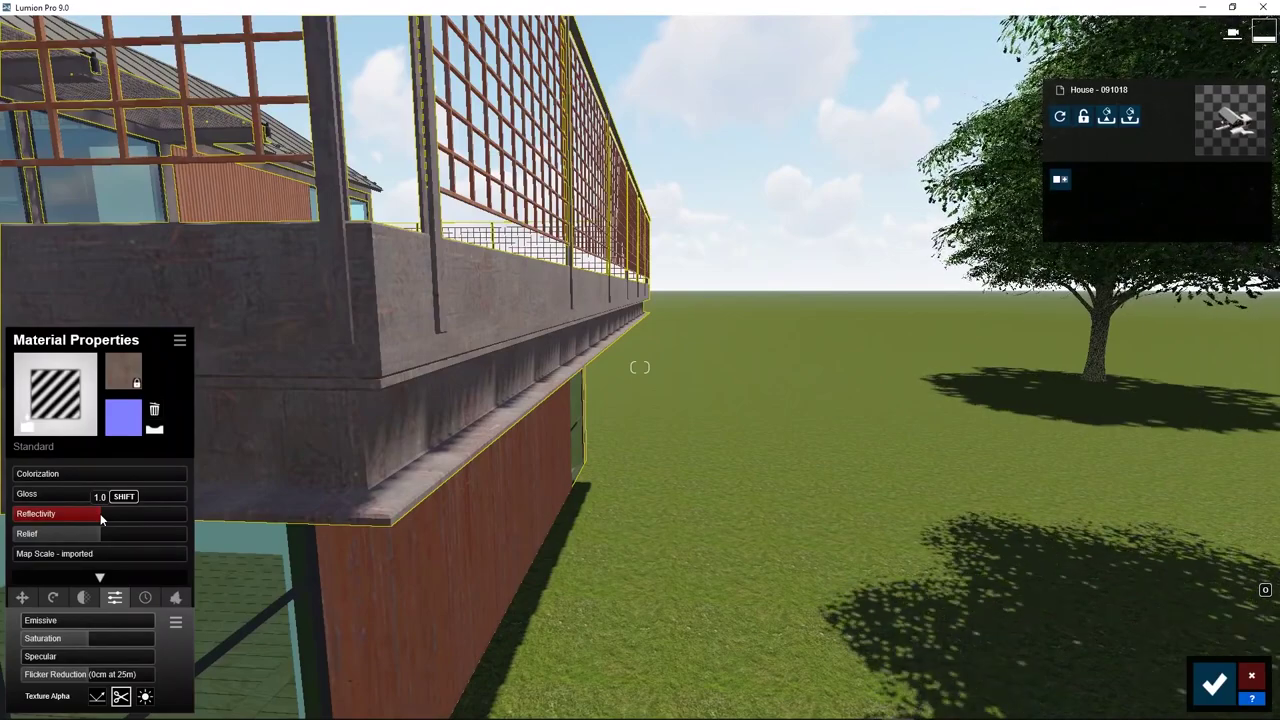
pyautogui.moveTo(100, 513); pyautogui.dragTo(55, 520)
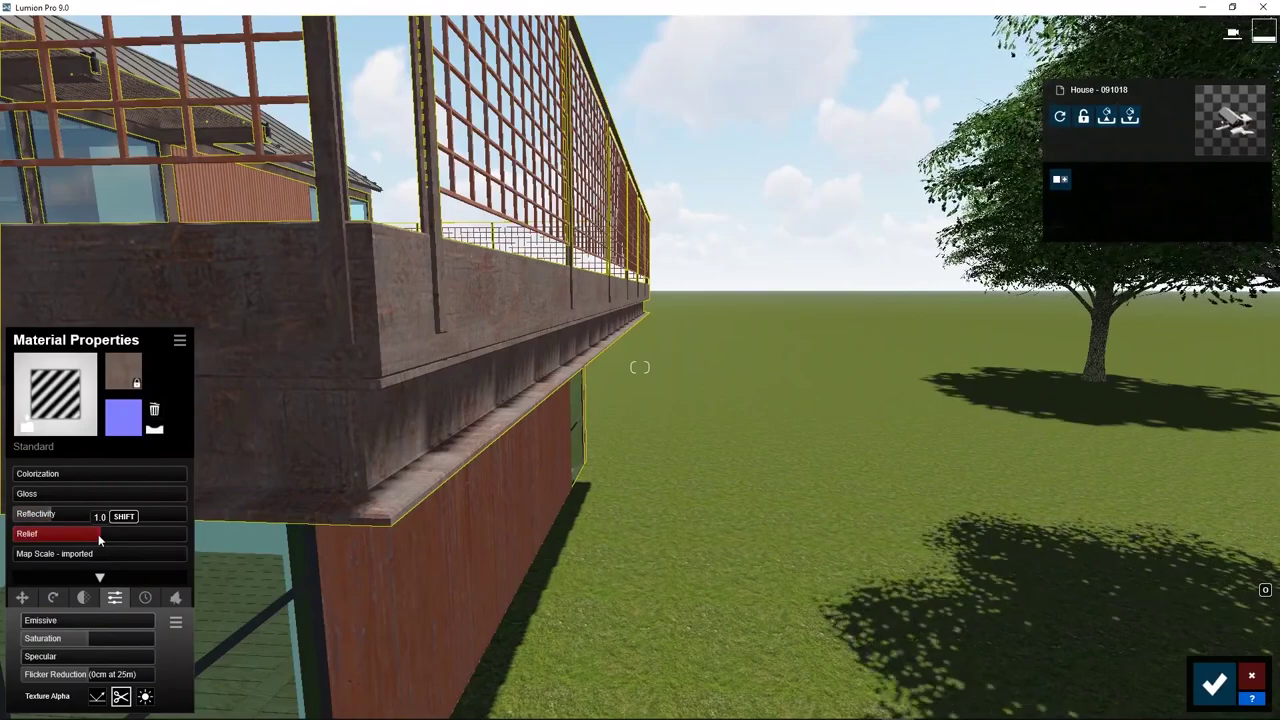
pyautogui.moveTo(99, 540); pyautogui.dragTo(199, 537)
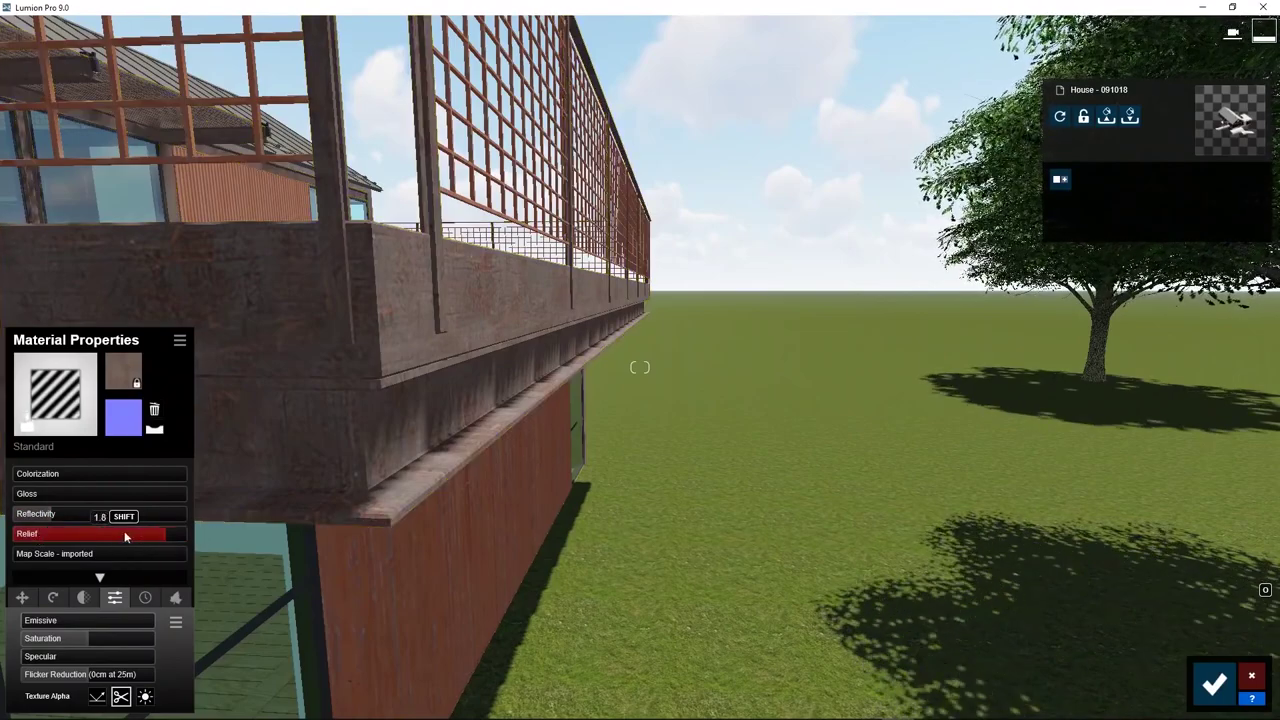
pyautogui.moveTo(117, 537)
pyautogui.mouseDown()
pyautogui.moveTo(24, 537)
pyautogui.moveTo(95, 536)
pyautogui.mouseUp()
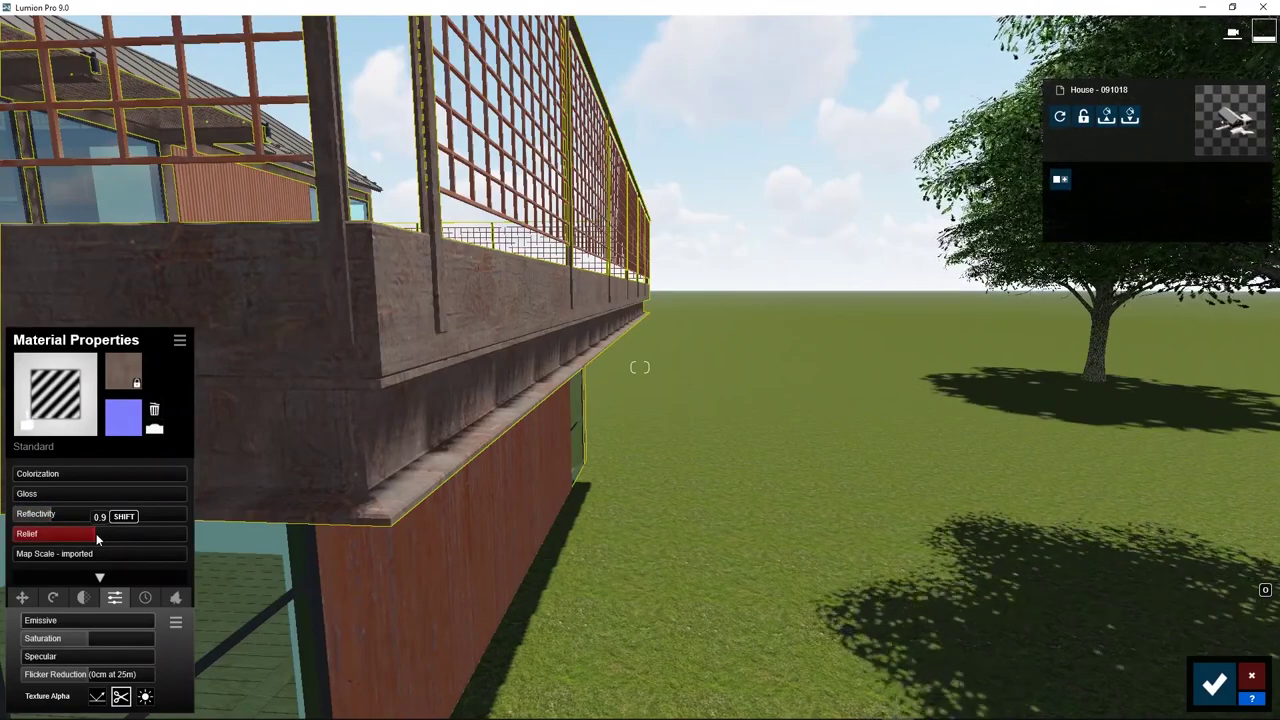
pyautogui.moveTo(96, 533); pyautogui.dragTo(14, 557)
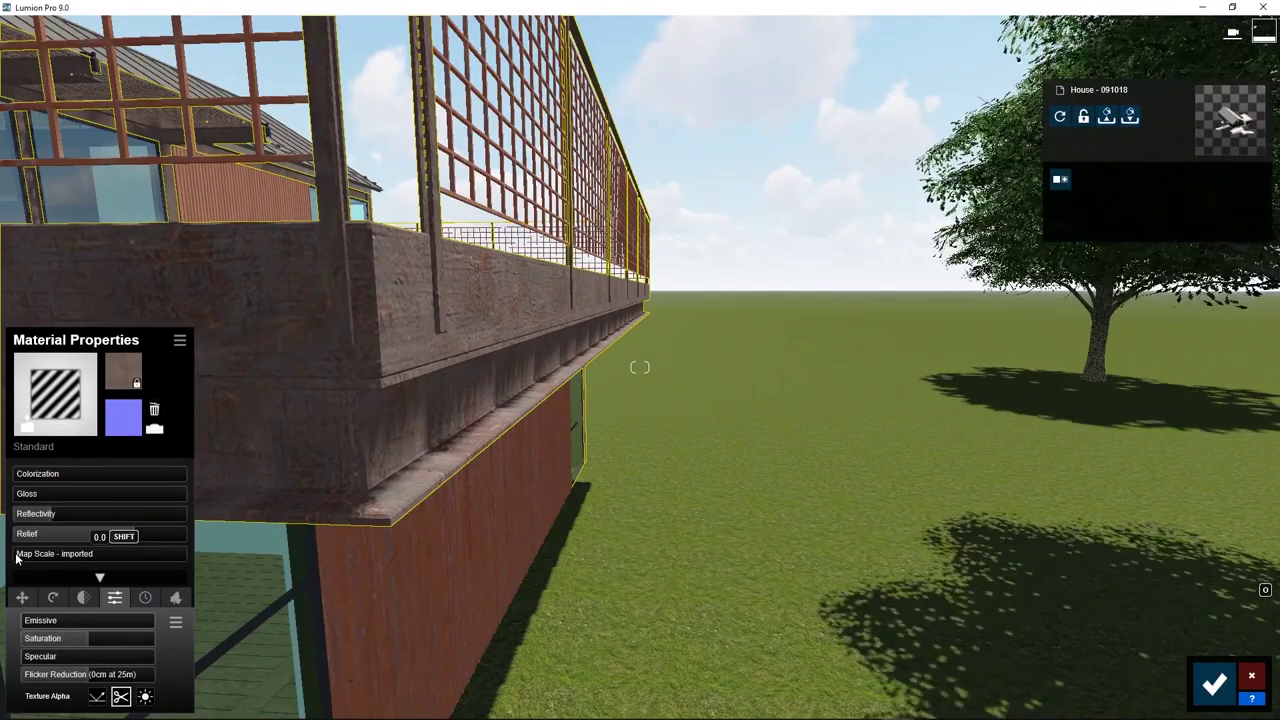
# Set the beam texture's Map Scale to custom and nudge its X and Y offsets
pyautogui.click(16, 556)
pyautogui.click(22, 598)
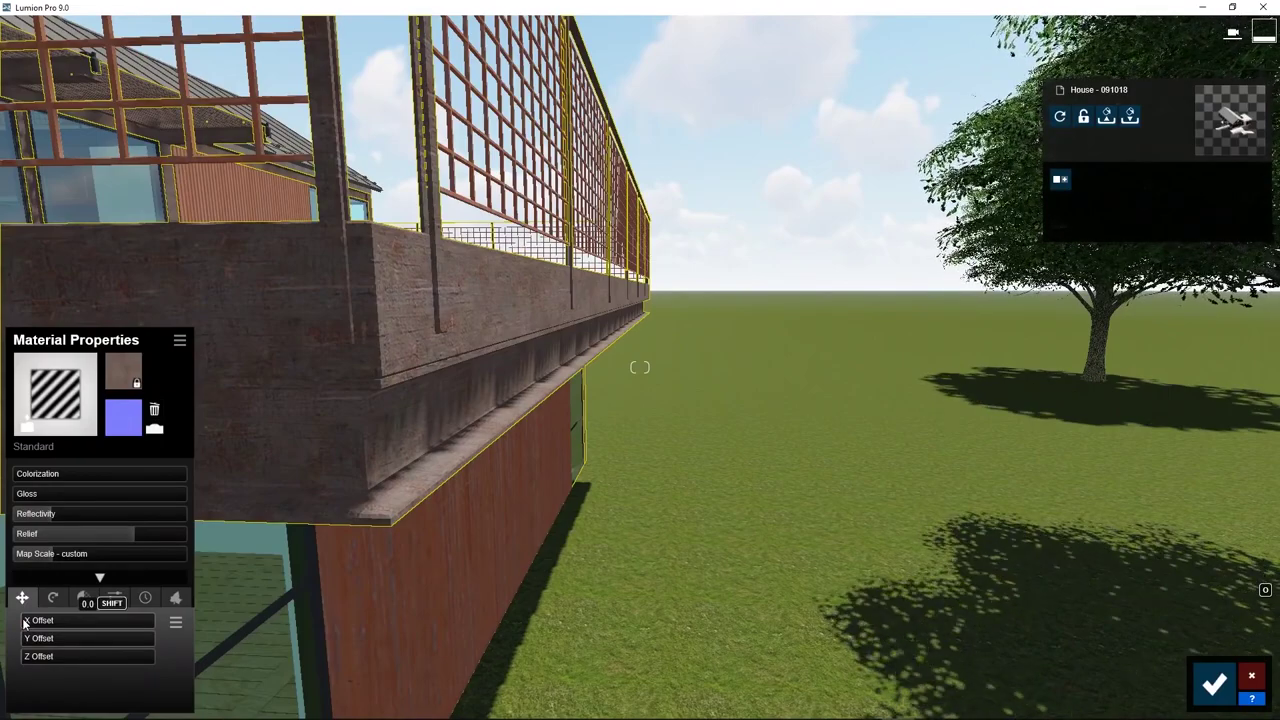
pyautogui.moveTo(25, 621)
pyautogui.mouseDown()
pyautogui.moveTo(40, 622)
pyautogui.moveTo(27, 625)
pyautogui.mouseUp()
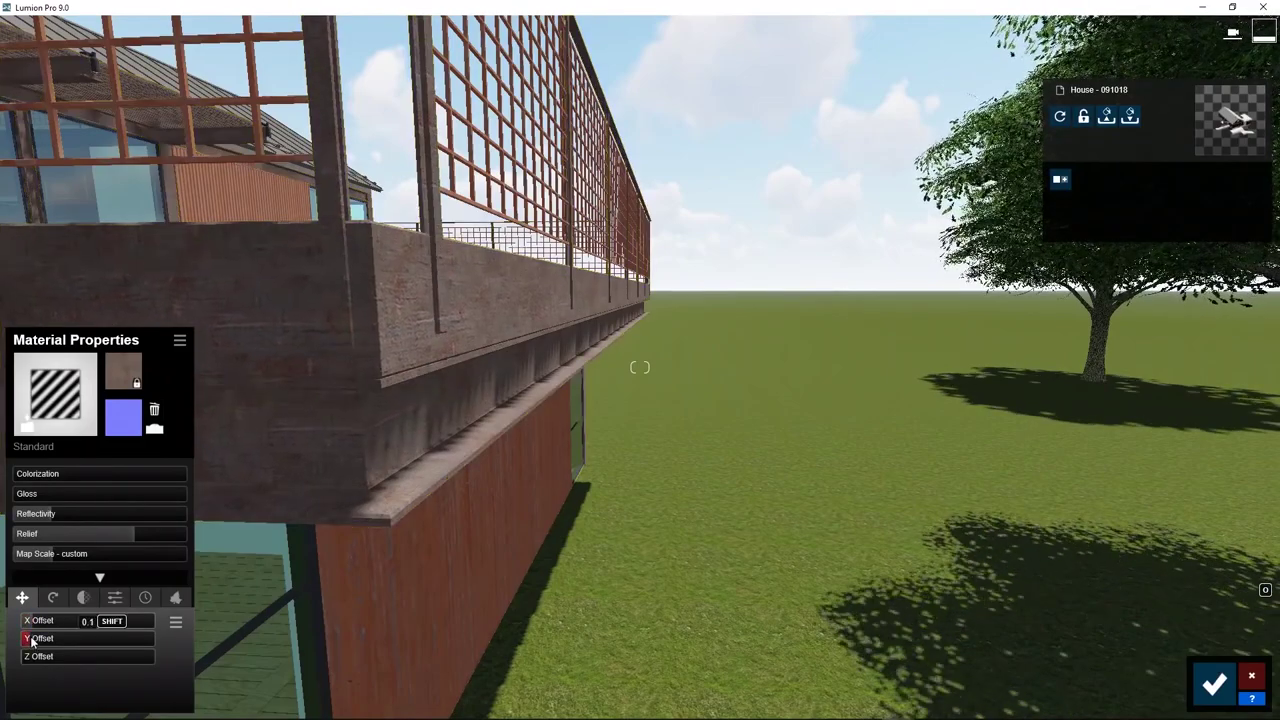
pyautogui.moveTo(32, 643); pyautogui.dragTo(37, 657)
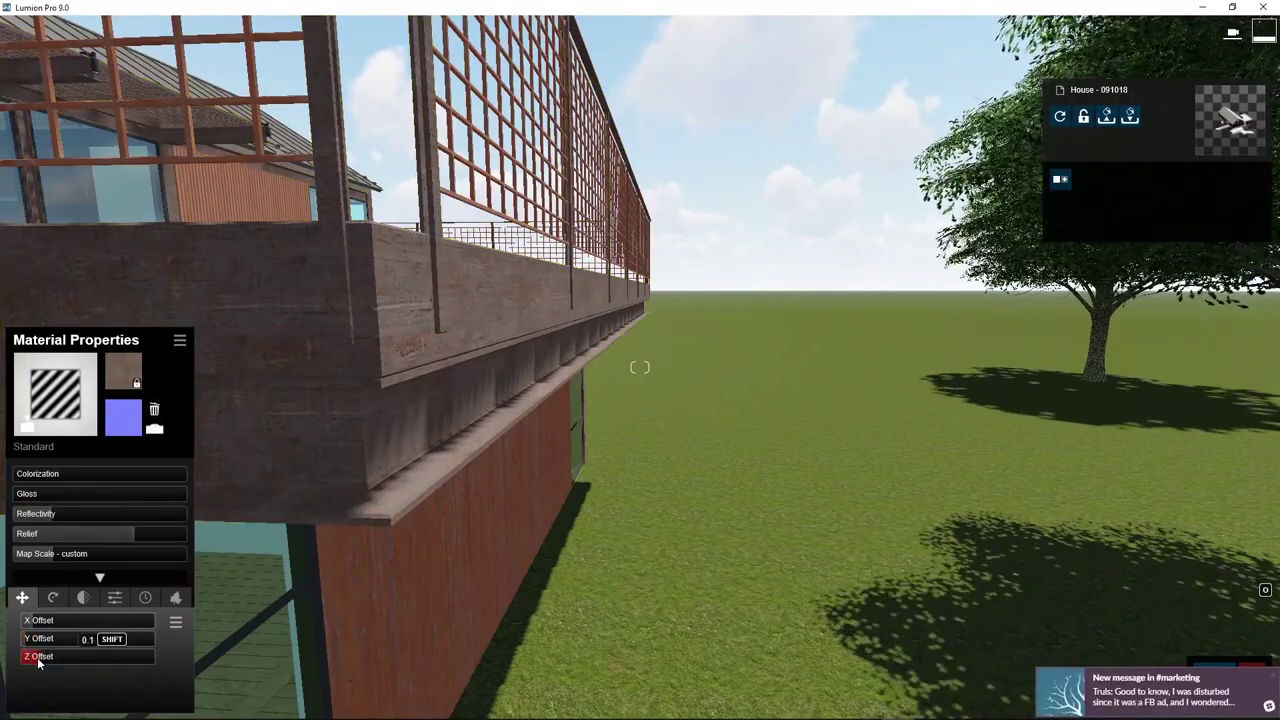
# Rotate the beam texture's Heading to 41.4° under Orientation
pyautogui.click(53, 598)
pyautogui.moveTo(29, 627)
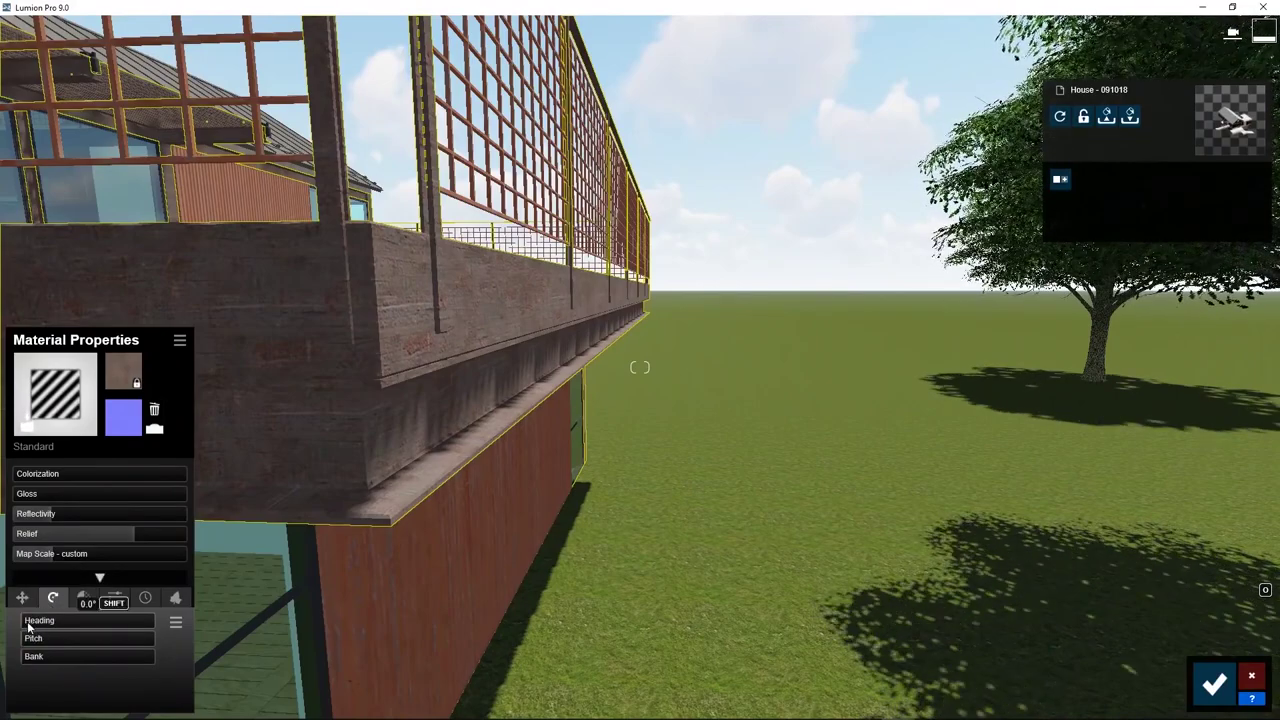
pyautogui.moveTo(29, 627)
pyautogui.mouseDown()
pyautogui.moveTo(34, 644)
pyautogui.moveTo(18, 624)
pyautogui.mouseUp()
# Try 0.8 Transparency on the beam material, then revert to Waxiness to keep it opaque
pyautogui.click(82, 598)
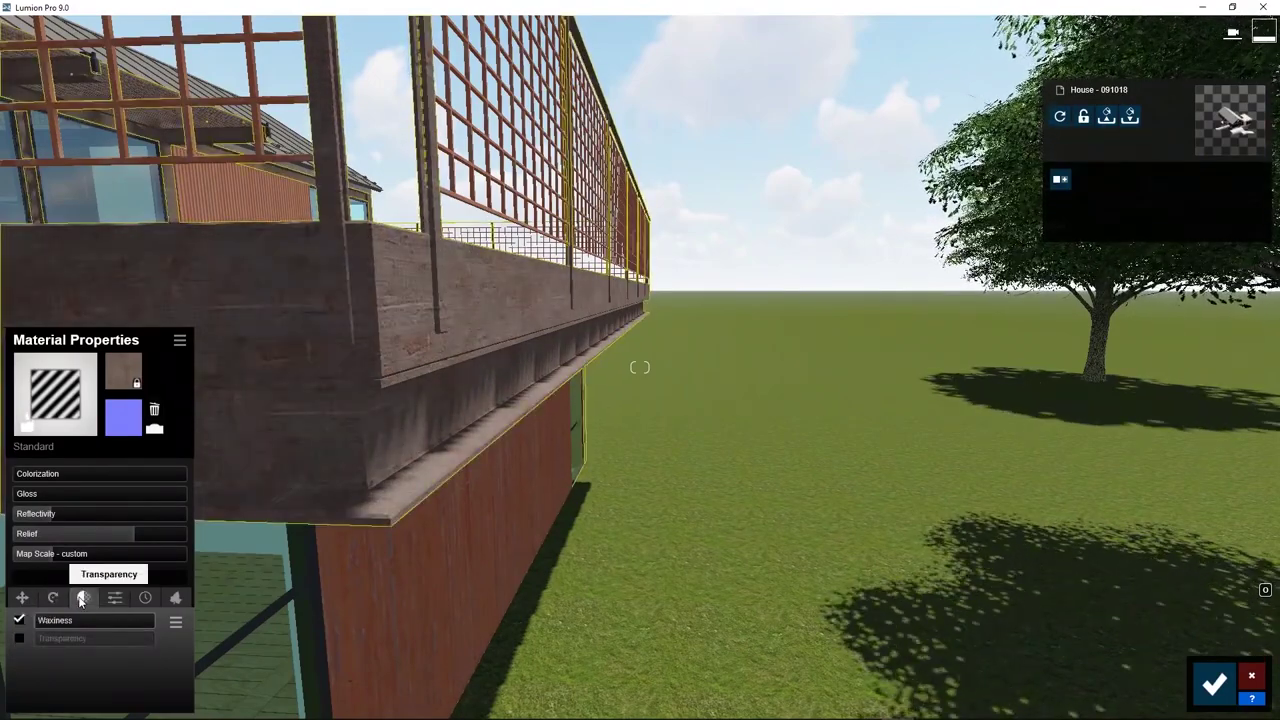
pyautogui.click(19, 638)
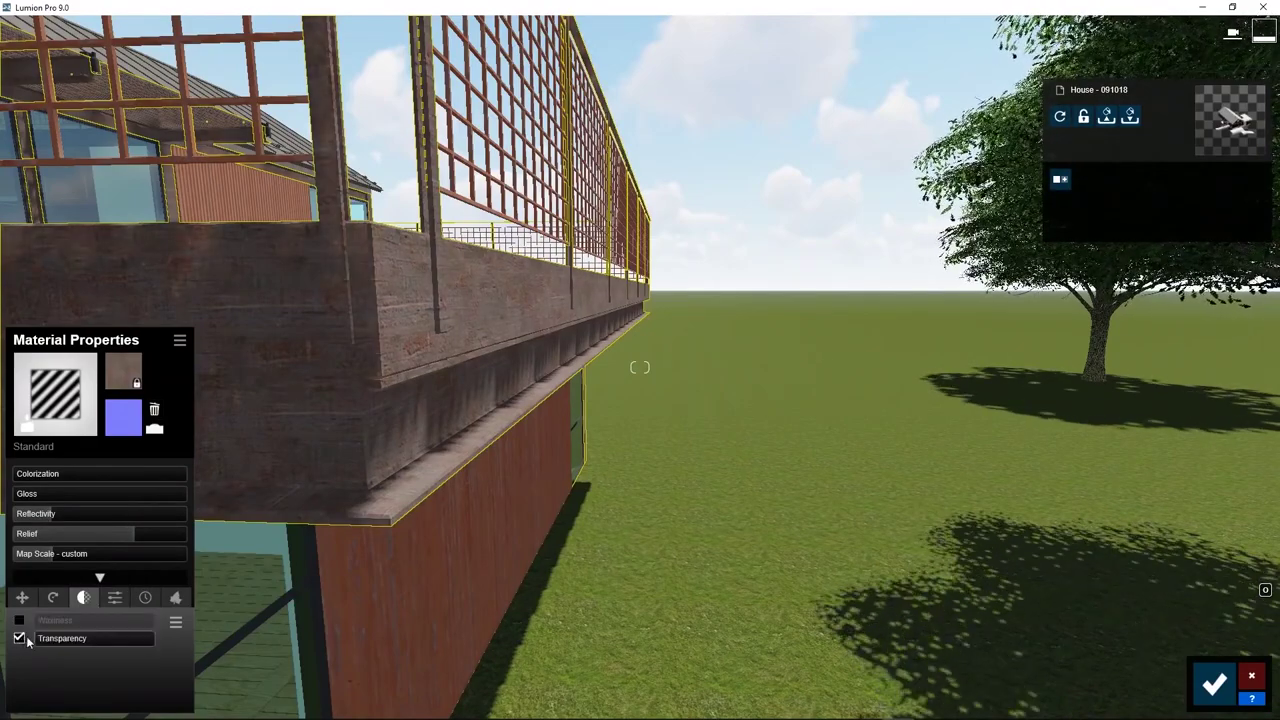
pyautogui.moveTo(38, 642); pyautogui.dragTo(179, 649)
pyautogui.click(19, 620)
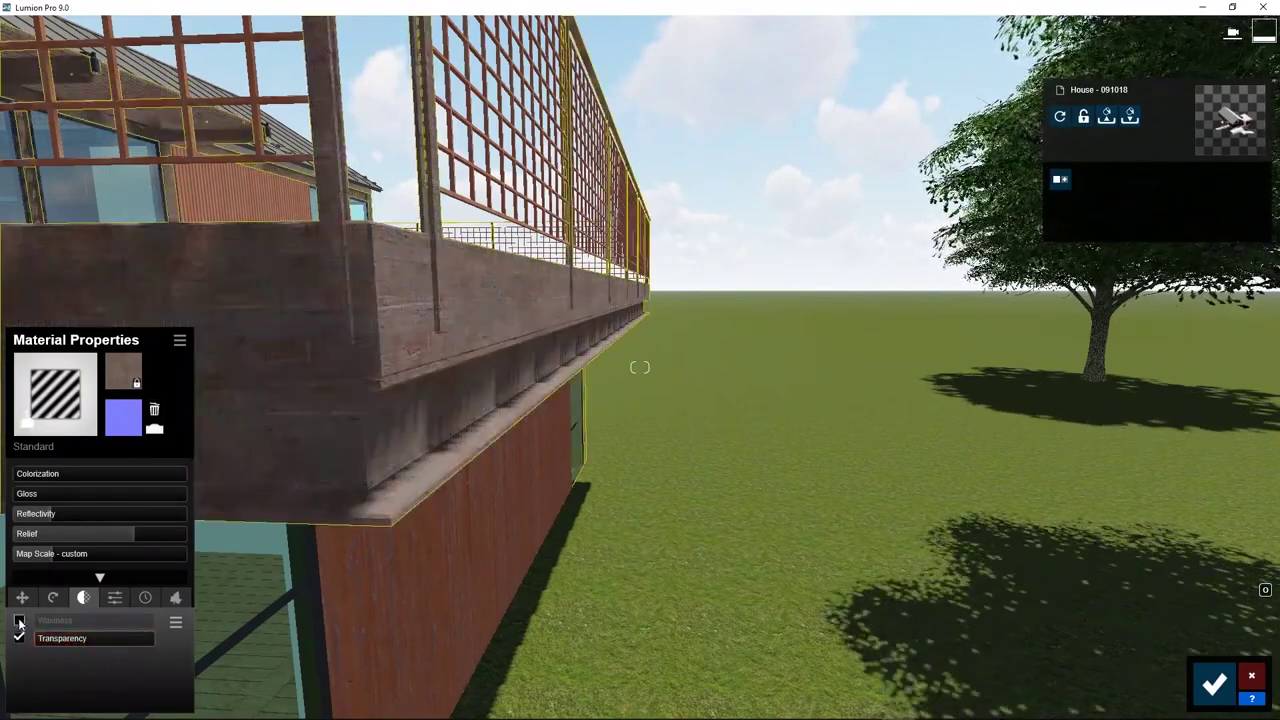
# Raise the material's Emissive to 0.1 and set Specular to 0.0
pyautogui.click(114, 598)
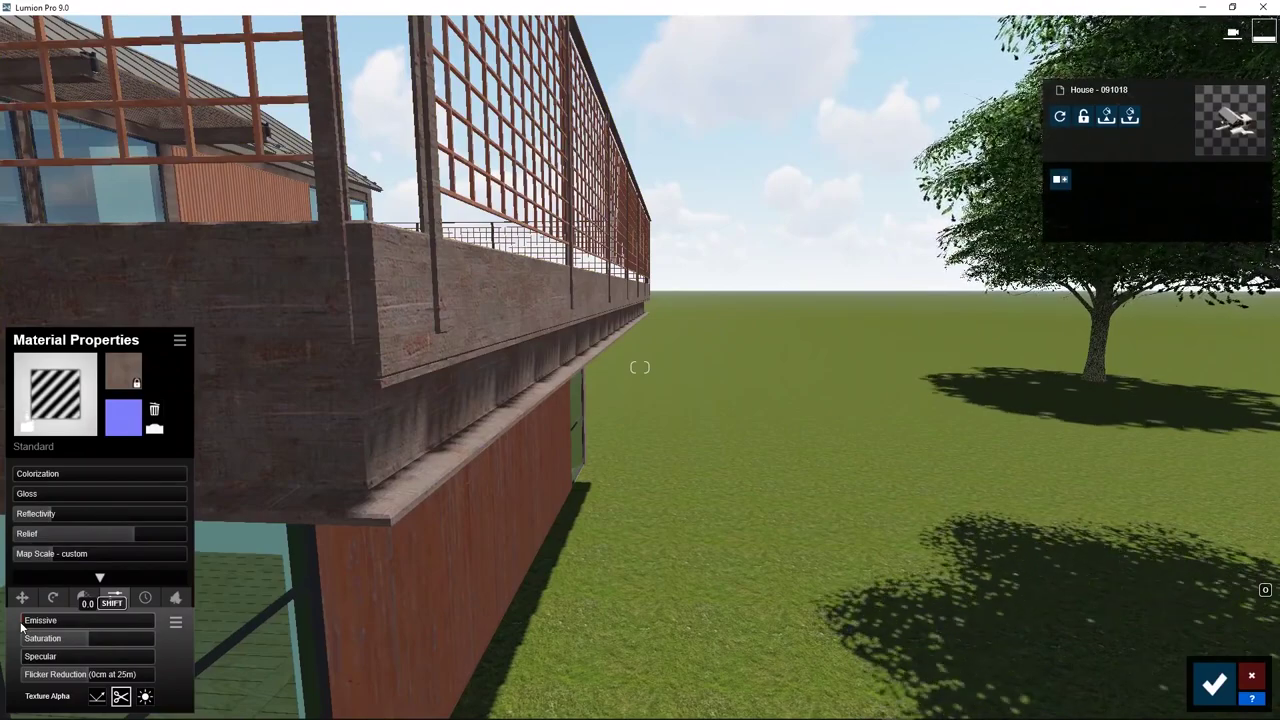
pyautogui.moveTo(36, 625); pyautogui.dragTo(131, 661)
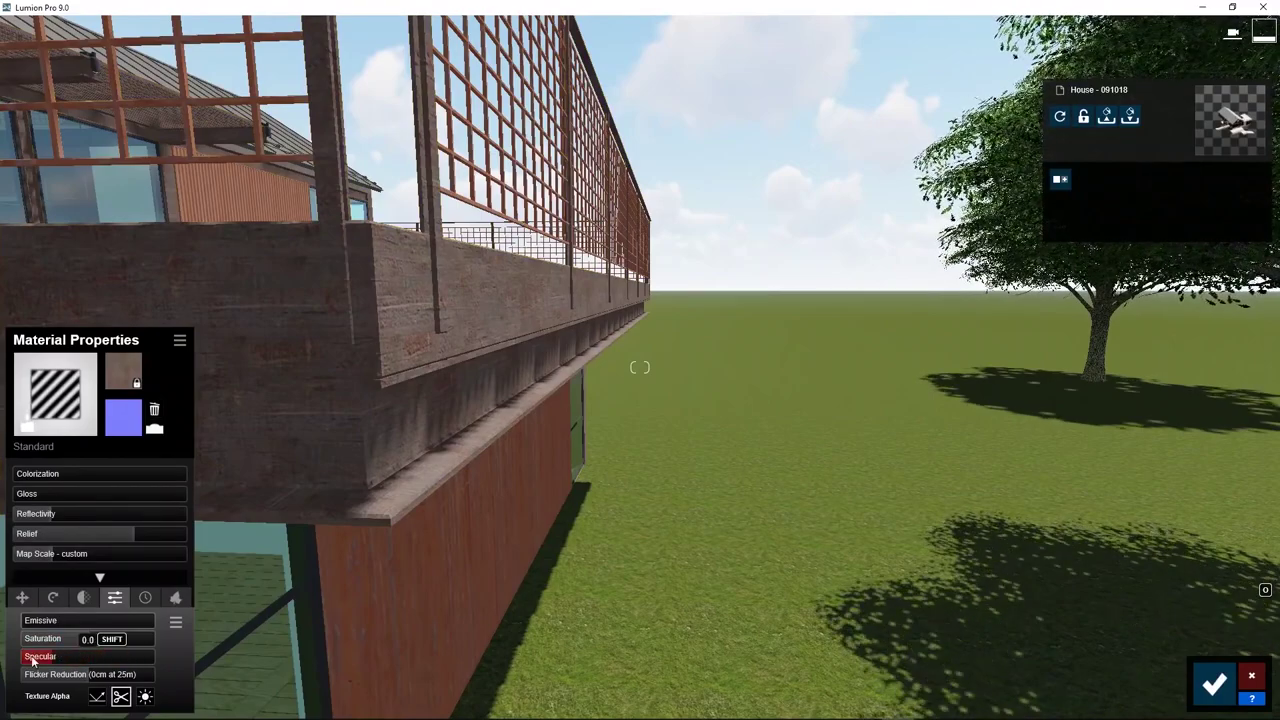
pyautogui.moveTo(31, 660); pyautogui.dragTo(7, 662)
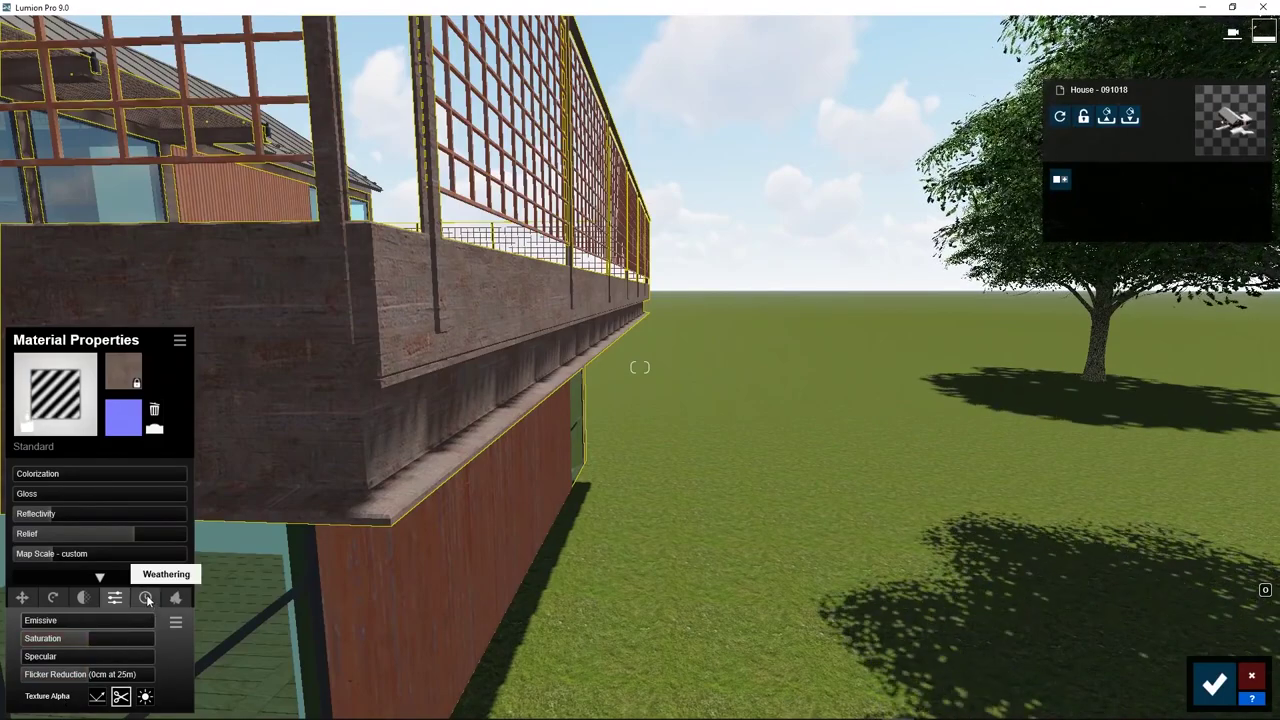
# Add 0.6 weathering, try Iron, Copper and Plastic presets, choose Silver, and raise Edges wear
pyautogui.click(146, 598)
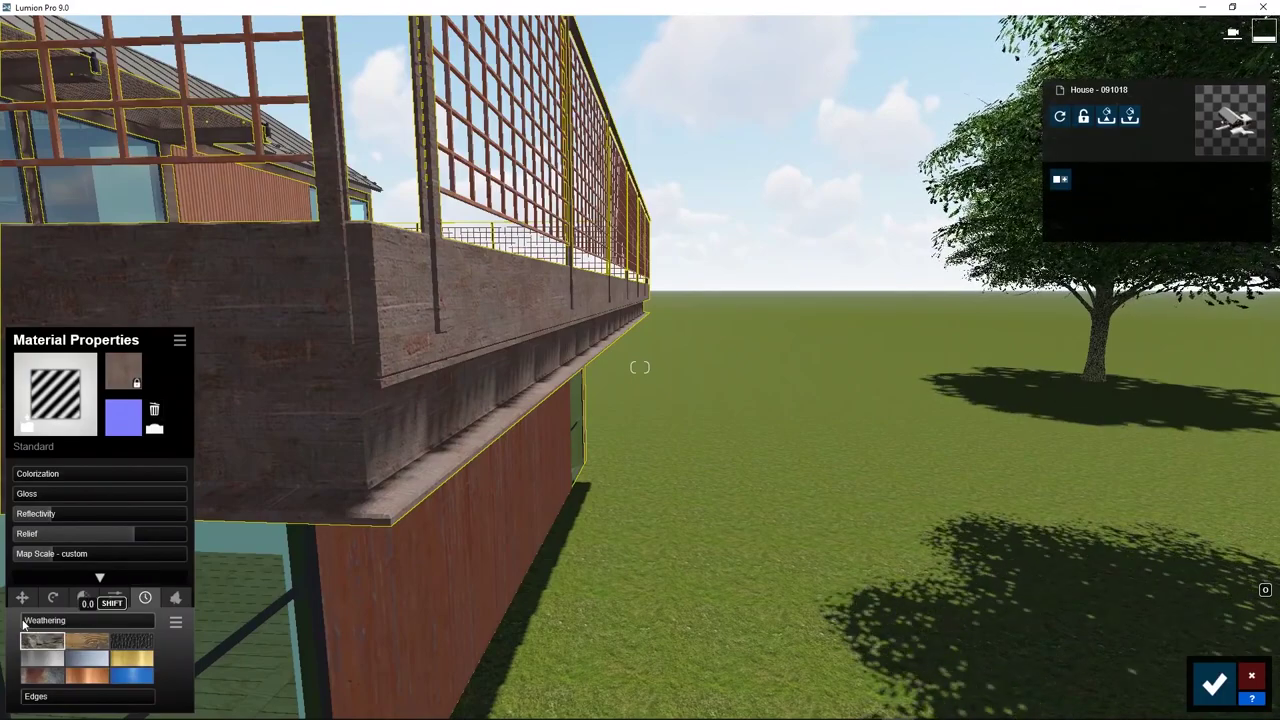
pyautogui.moveTo(36, 621); pyautogui.dragTo(141, 621)
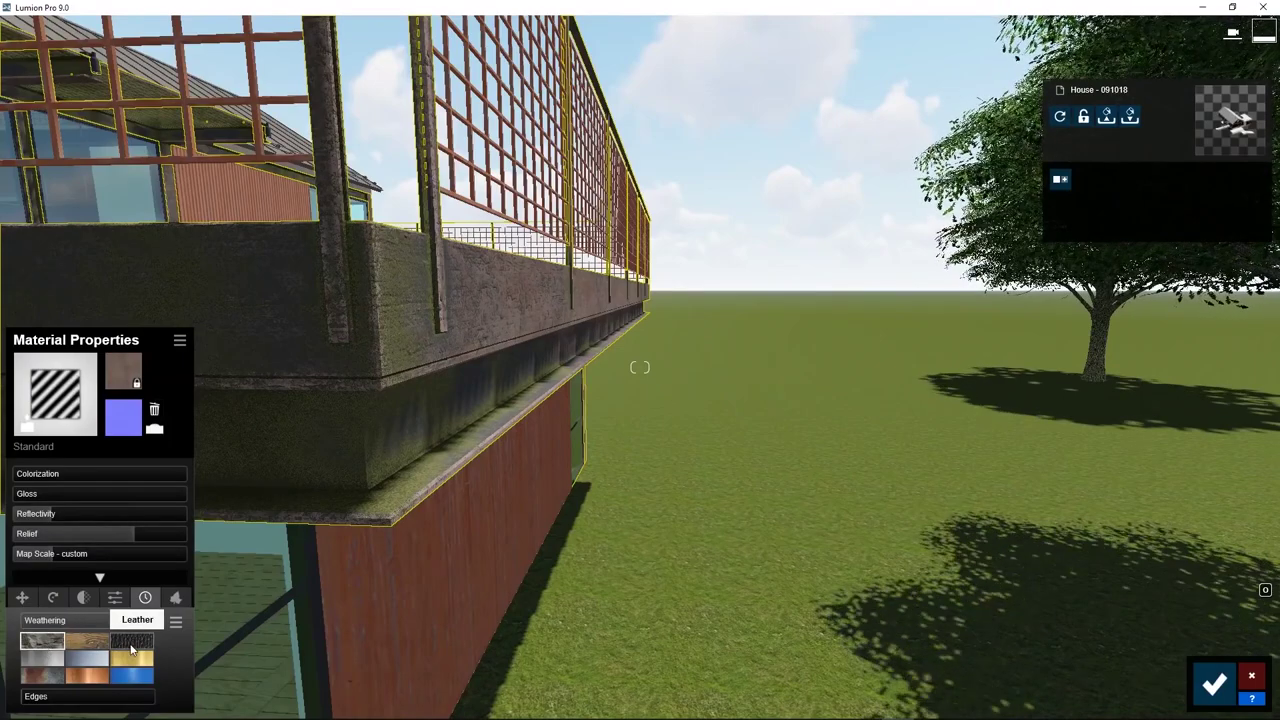
pyautogui.click(47, 677)
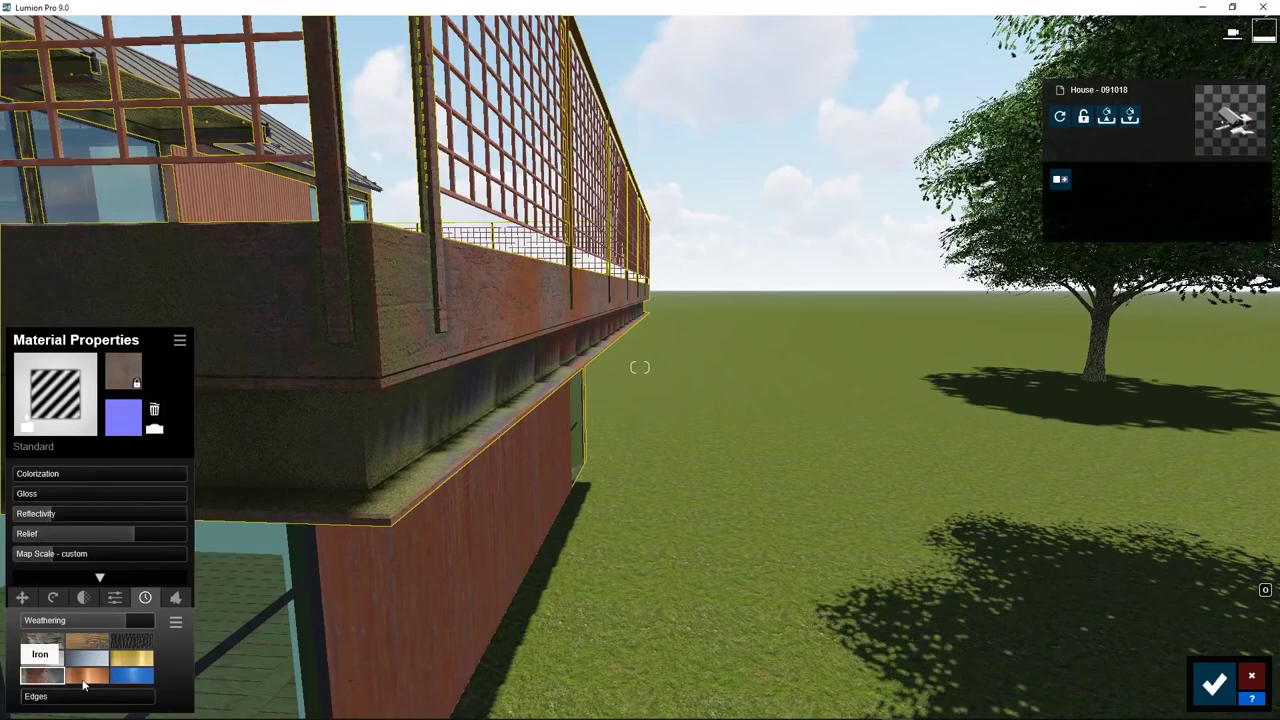
pyautogui.click(86, 680)
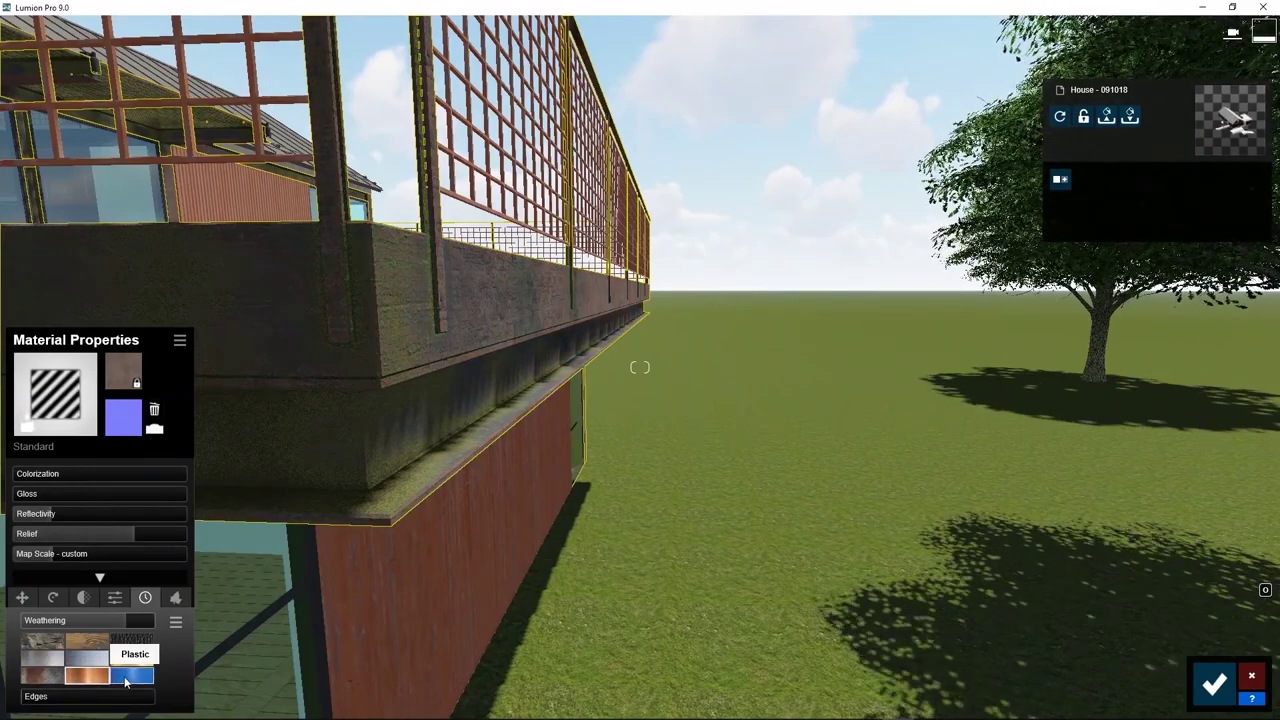
pyautogui.click(125, 678)
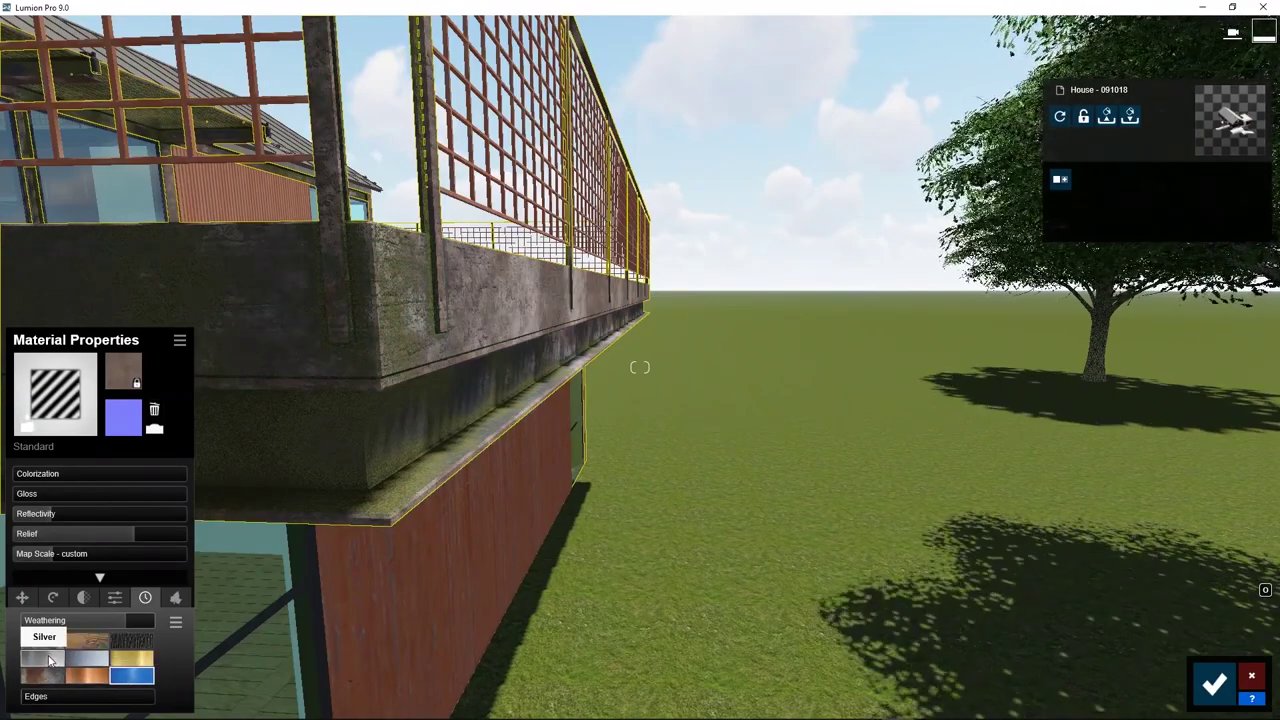
pyautogui.click(50, 660)
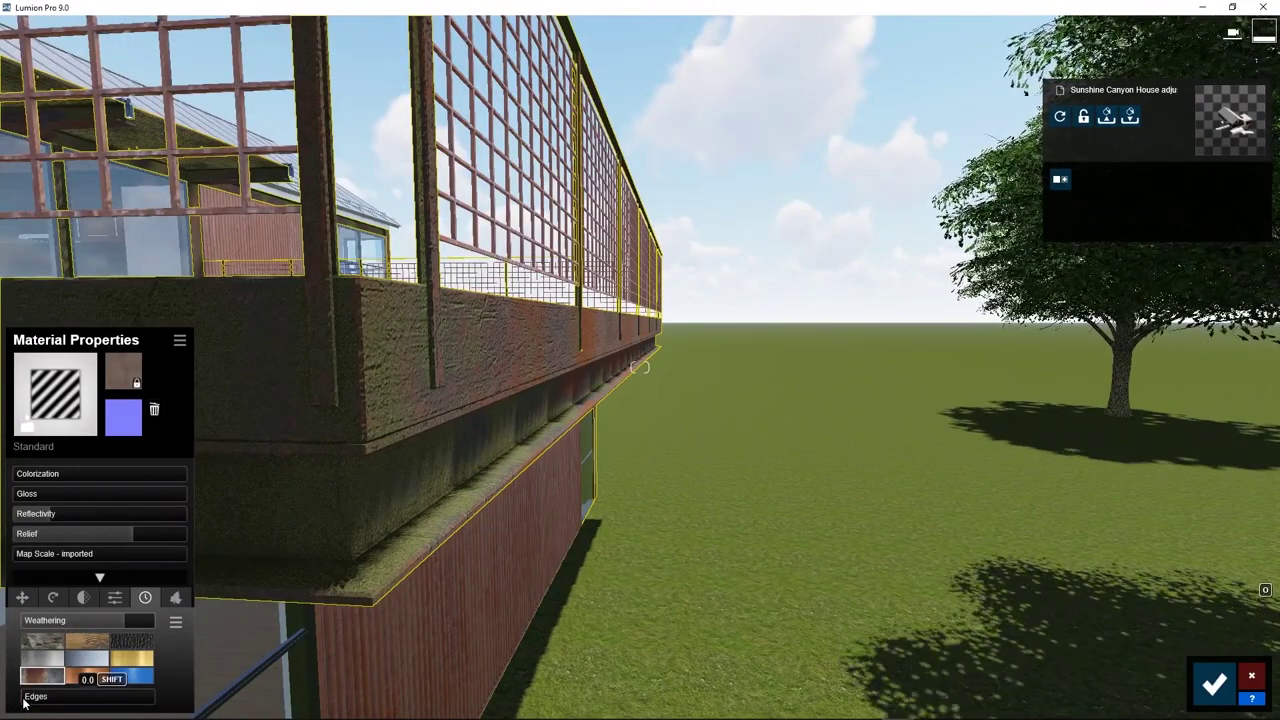
pyautogui.moveTo(36, 702); pyautogui.dragTo(51, 703)
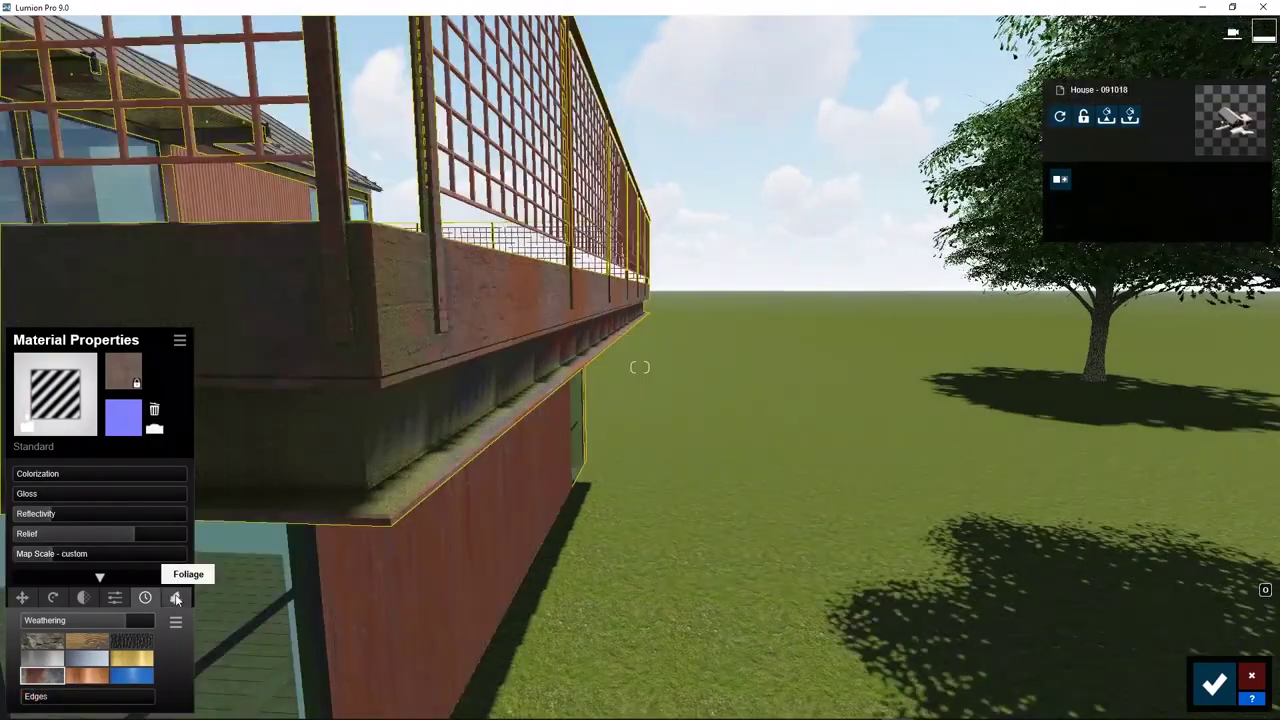
# Add green ivy foliage with wider spread, varied pattern offset and ground level at -0.46 m
pyautogui.click(176, 598)
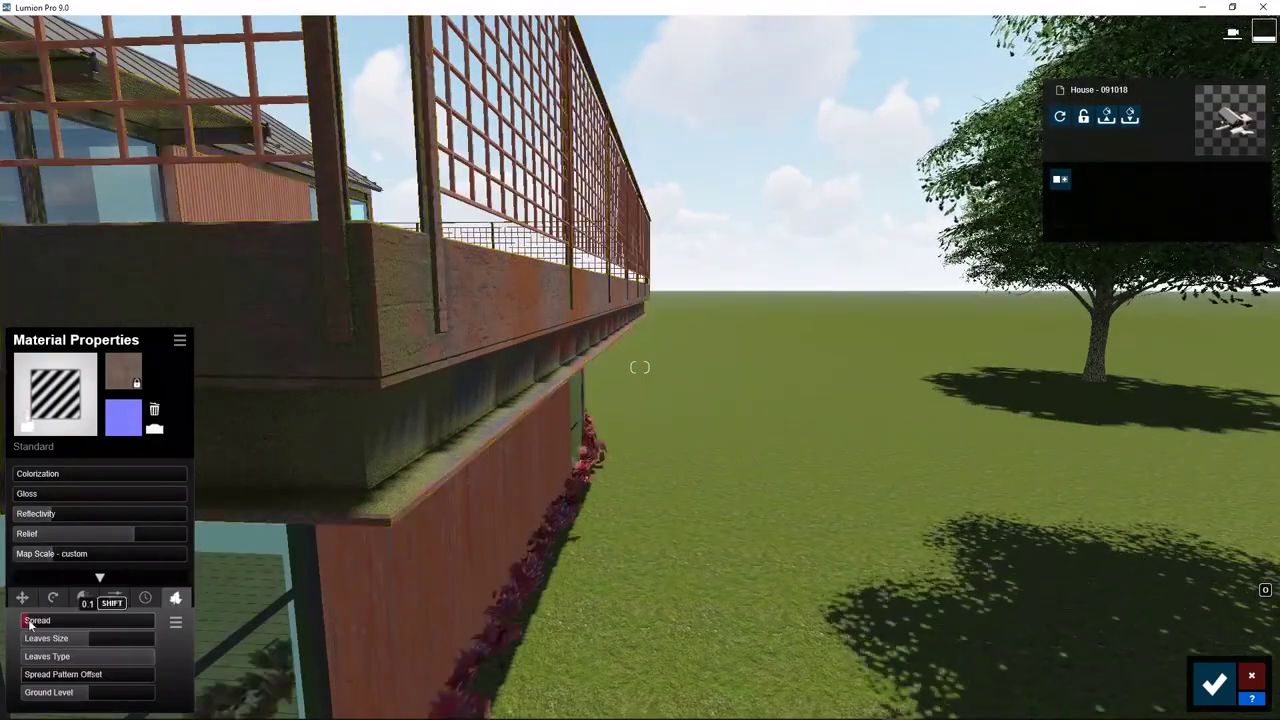
pyautogui.moveTo(30, 624)
pyautogui.mouseDown()
pyautogui.moveTo(95, 622)
pyautogui.moveTo(27, 641)
pyautogui.mouseUp()
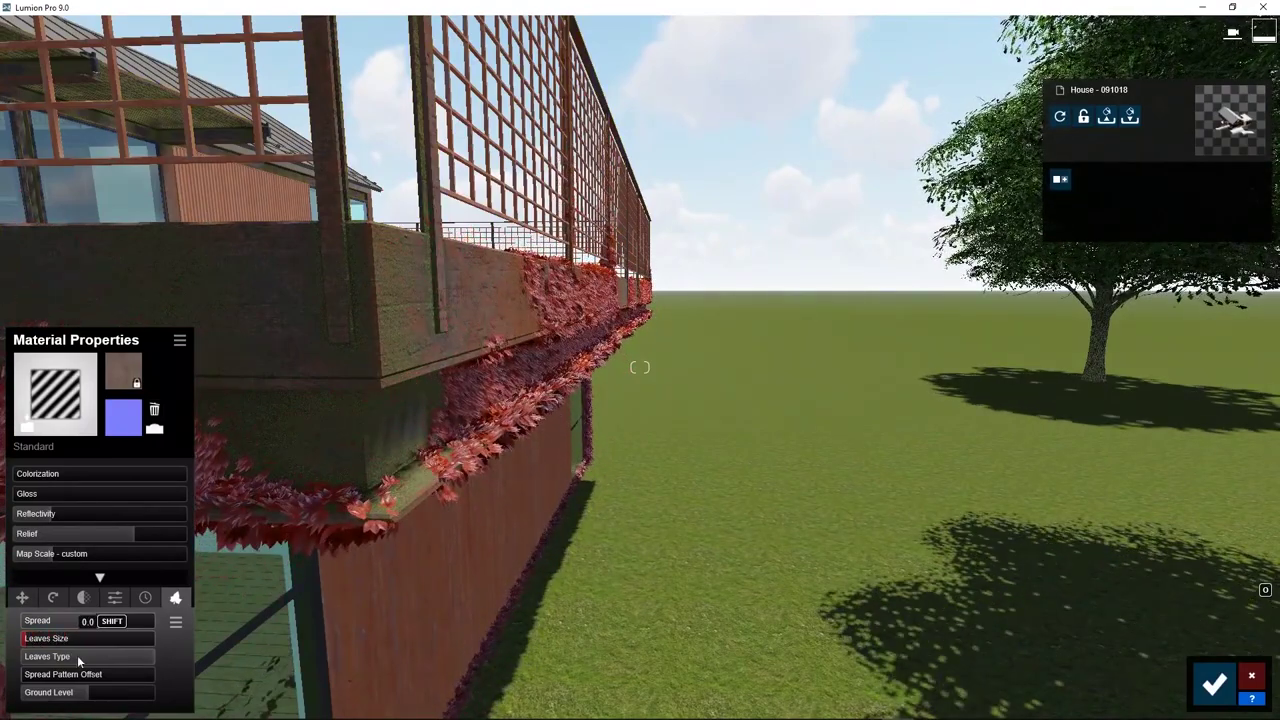
pyautogui.moveTo(140, 657); pyautogui.dragTo(16, 656)
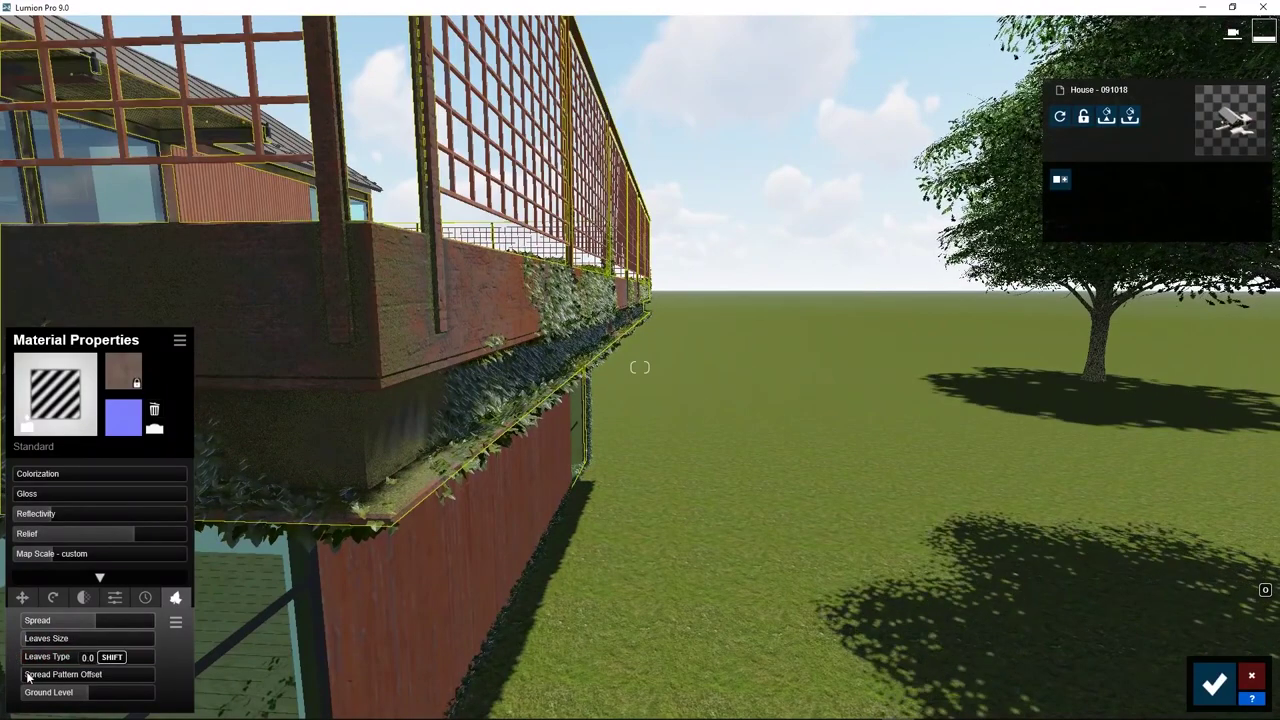
pyautogui.moveTo(33, 677); pyautogui.dragTo(49, 677)
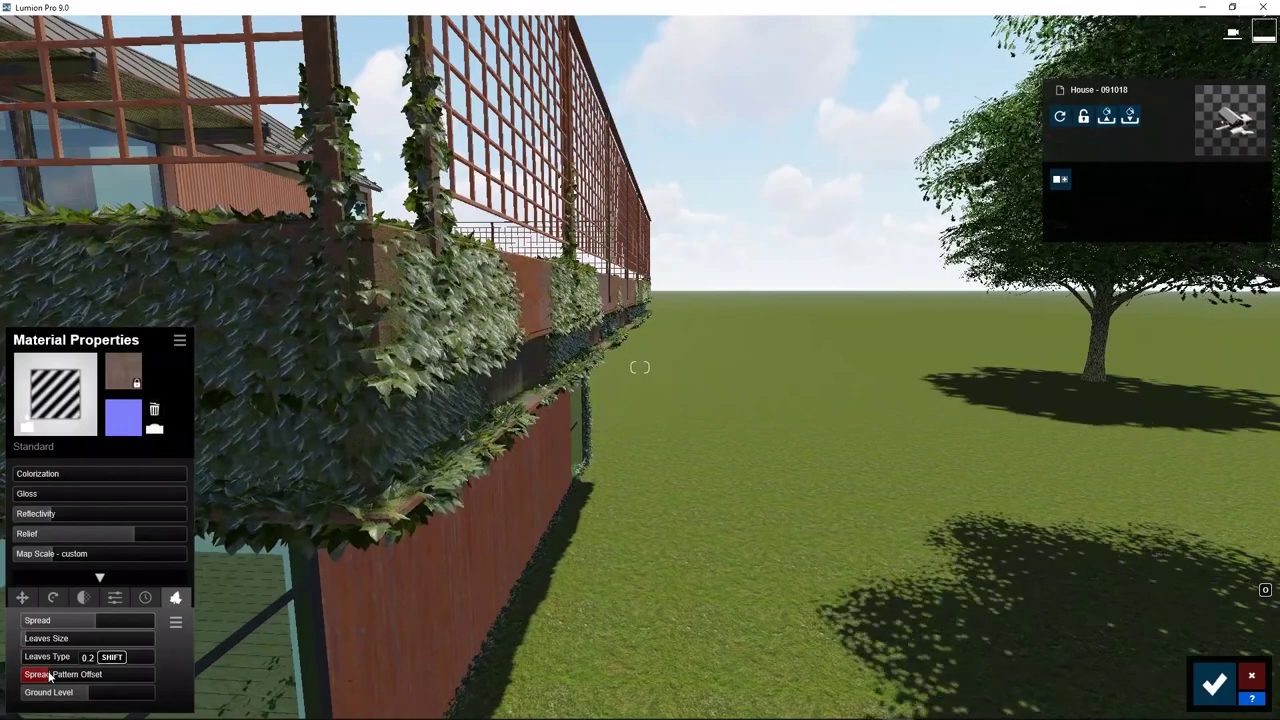
pyautogui.moveTo(82, 698); pyautogui.dragTo(90, 697)
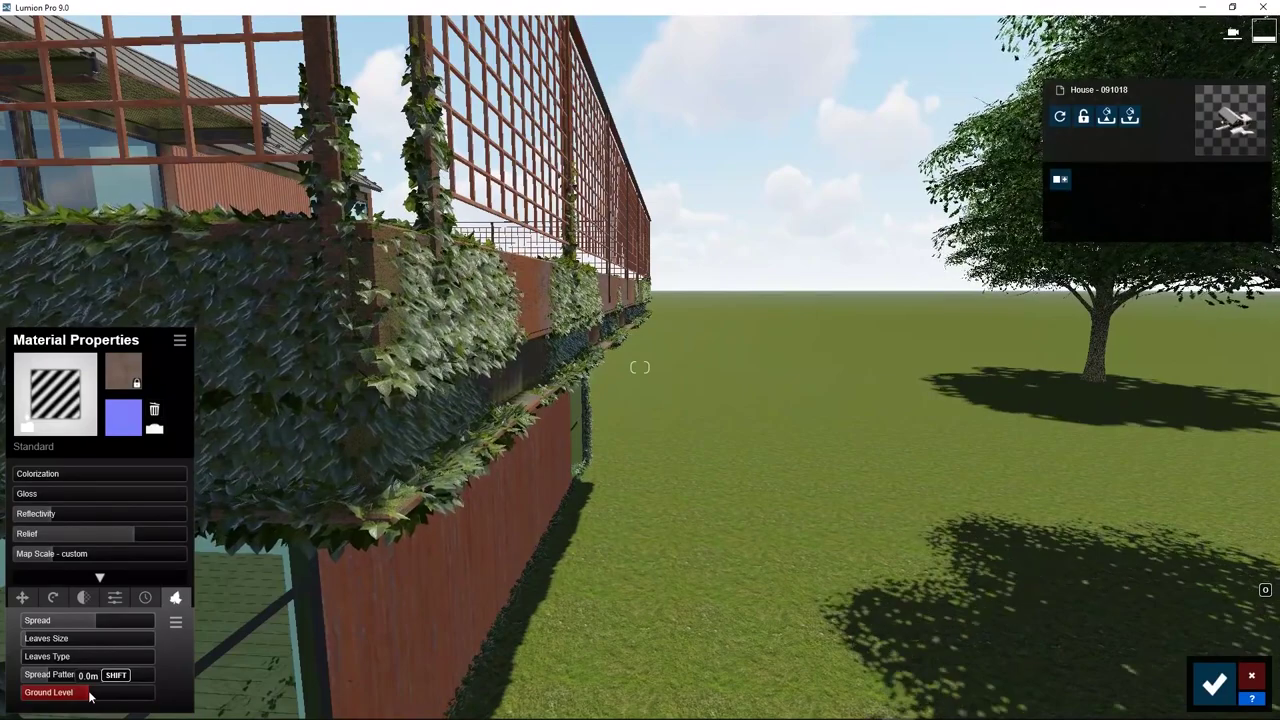
pyautogui.press('shift')
pyautogui.moveTo(89, 697)
pyautogui.keyDown('shift'); pyautogui.mouseDown()
pyautogui.moveTo(2, 692)
pyautogui.moveTo(74, 692)
pyautogui.mouseUp(); pyautogui.keyUp('shift')
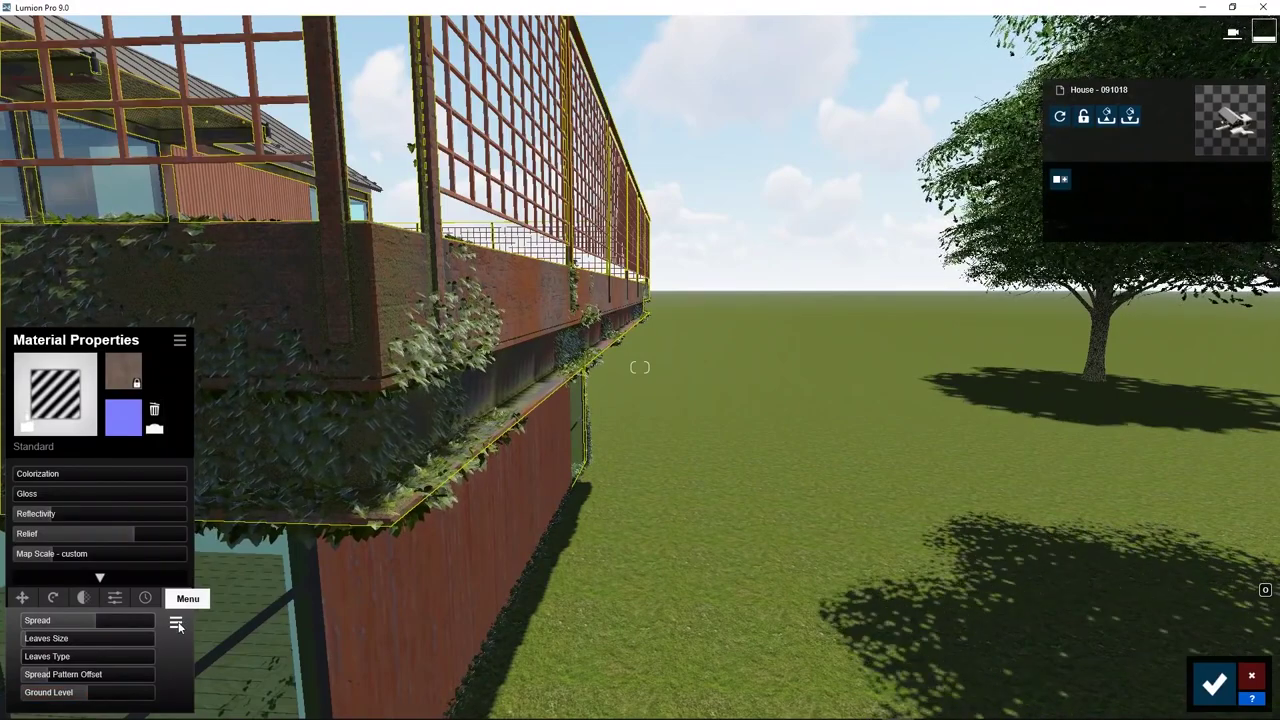
# Open and close the material Copy/Paste menu, then confirm the beam material changes
pyautogui.click(177, 622)
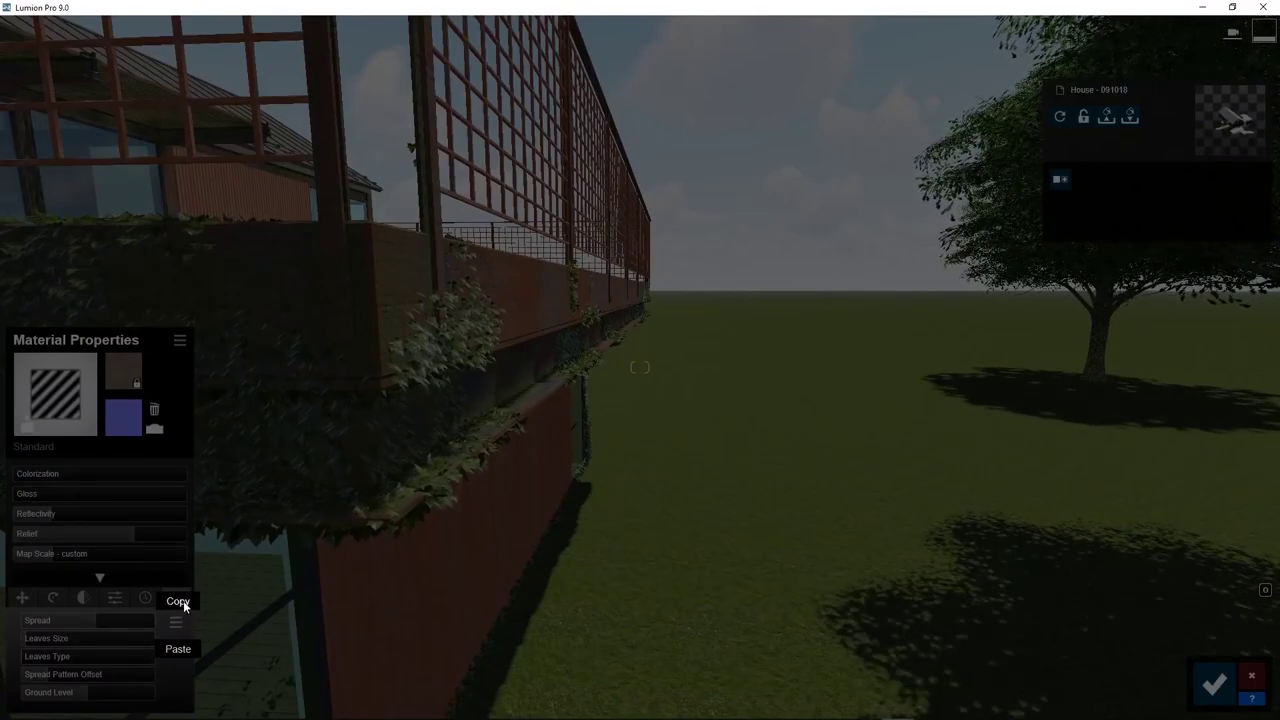
pyautogui.click(259, 630)
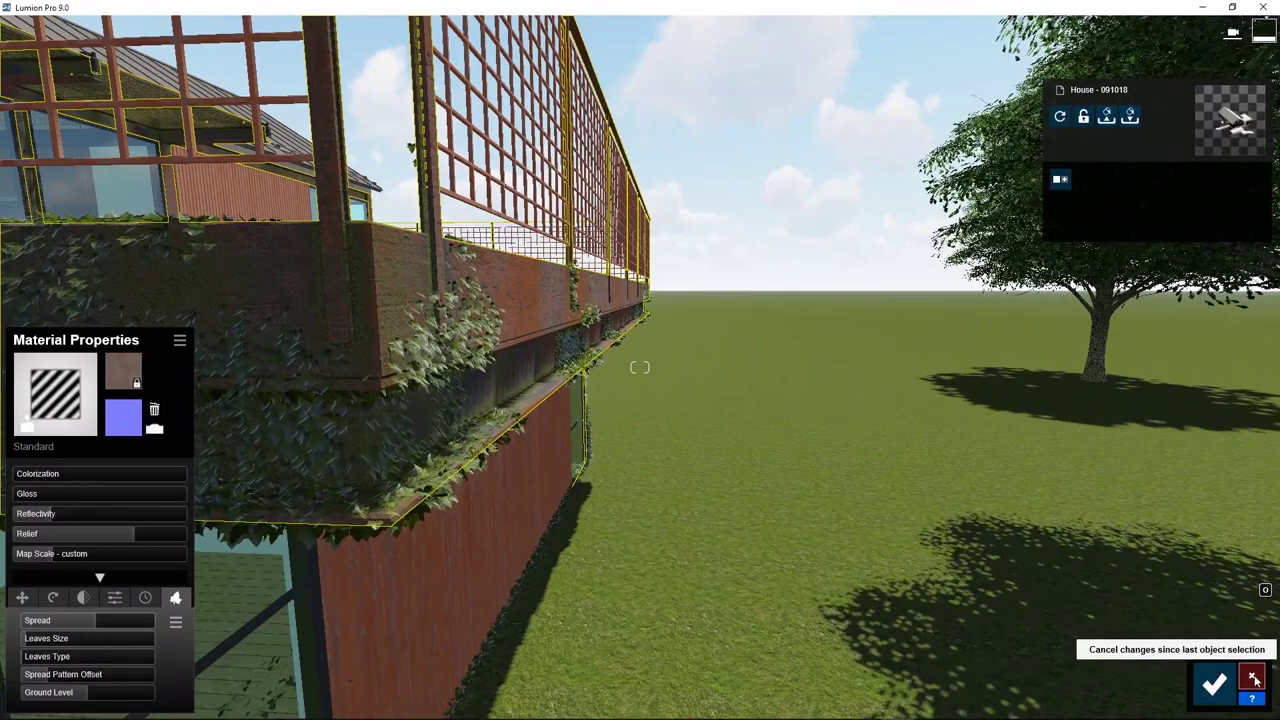
pyautogui.click(1214, 683)
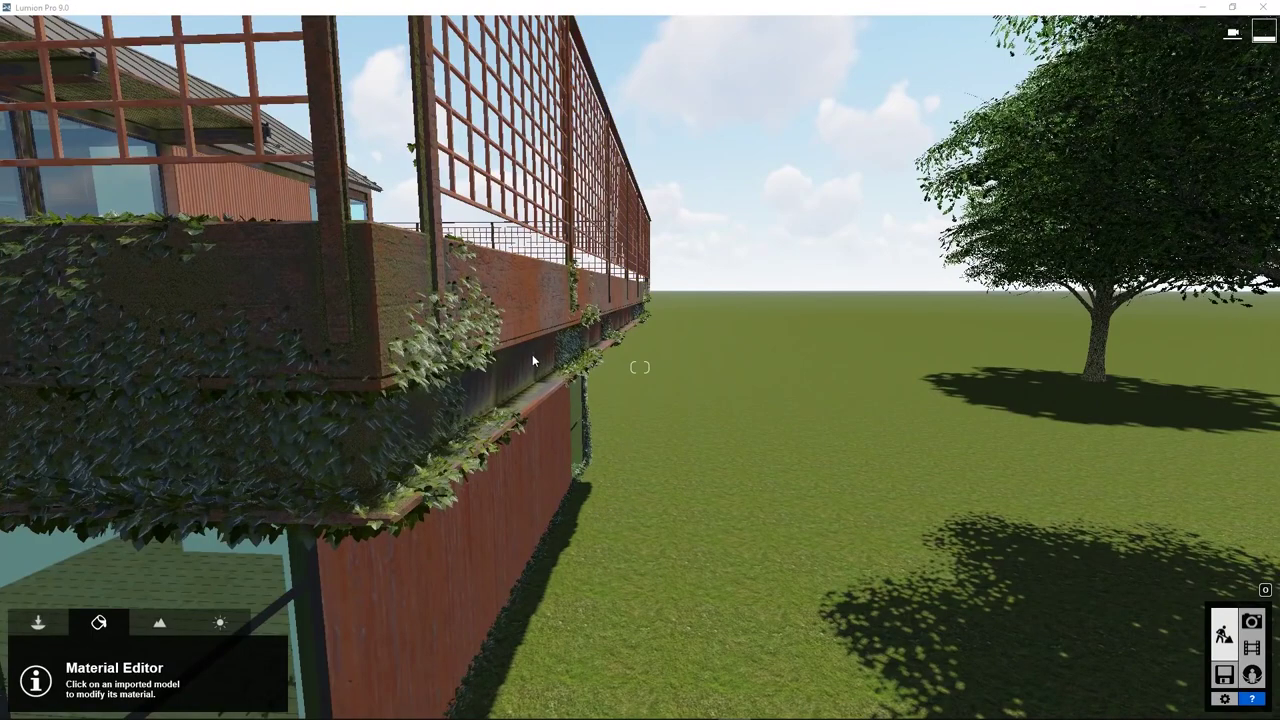
# Assign Polii Rust Plain 029 2k from Outdoor > Metal, page 3 of the library, to the beams
pyautogui.click(505, 310)
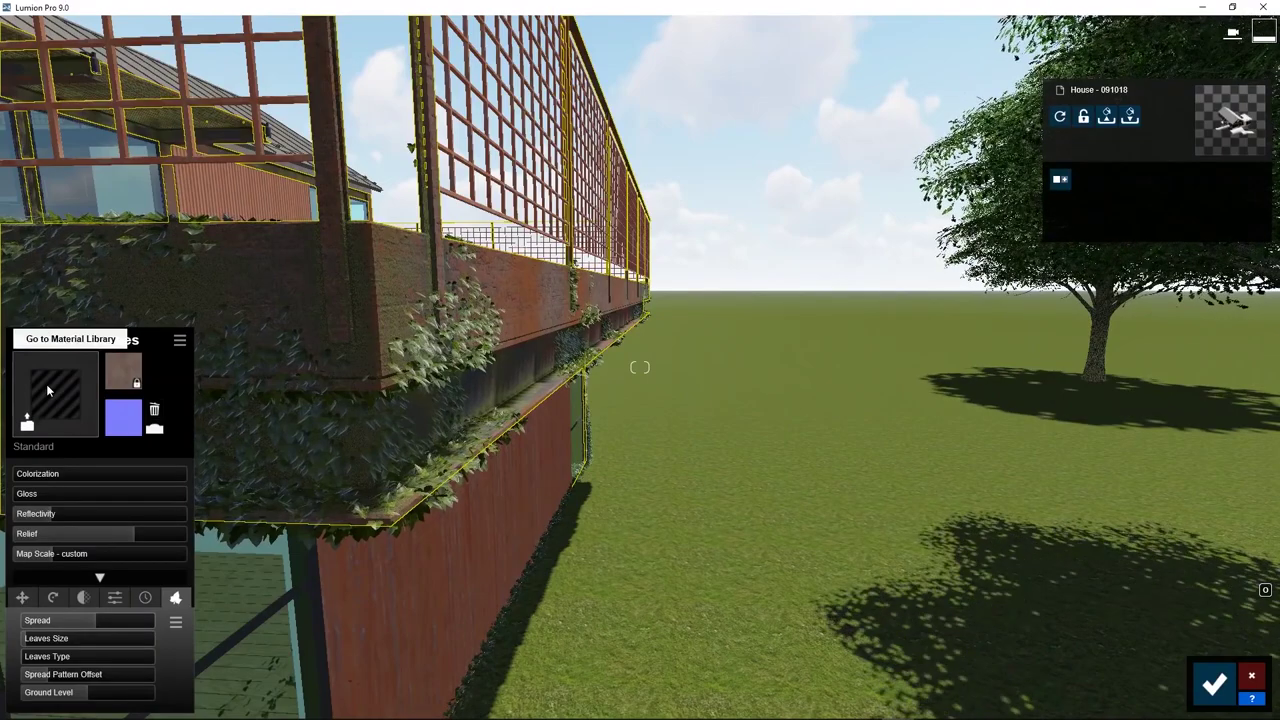
pyautogui.click(46, 384)
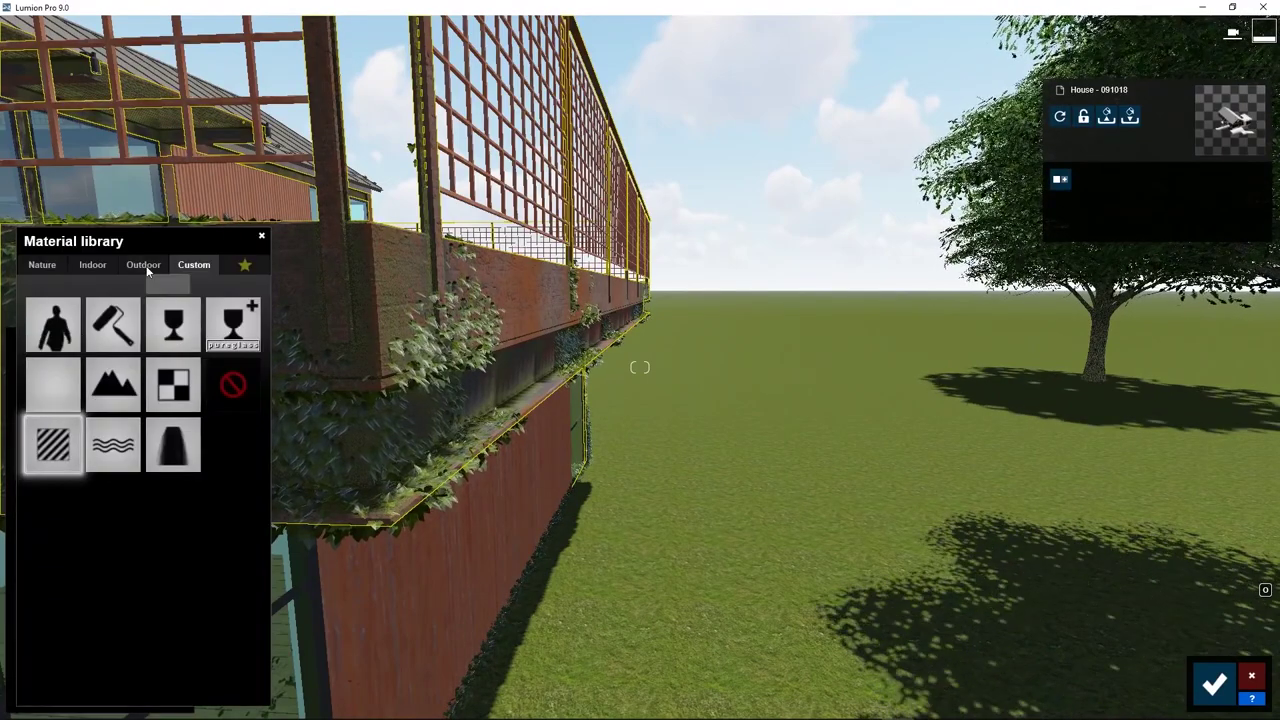
pyautogui.click(42, 267)
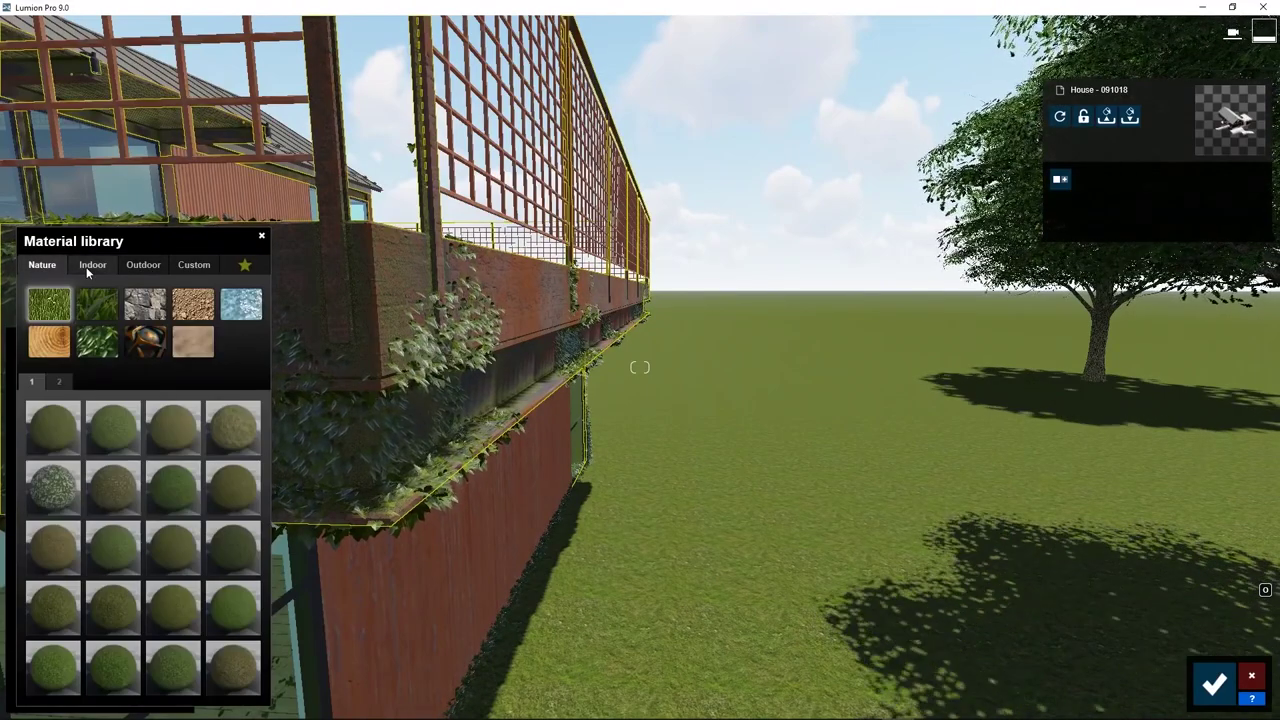
pyautogui.click(88, 268)
pyautogui.click(138, 266)
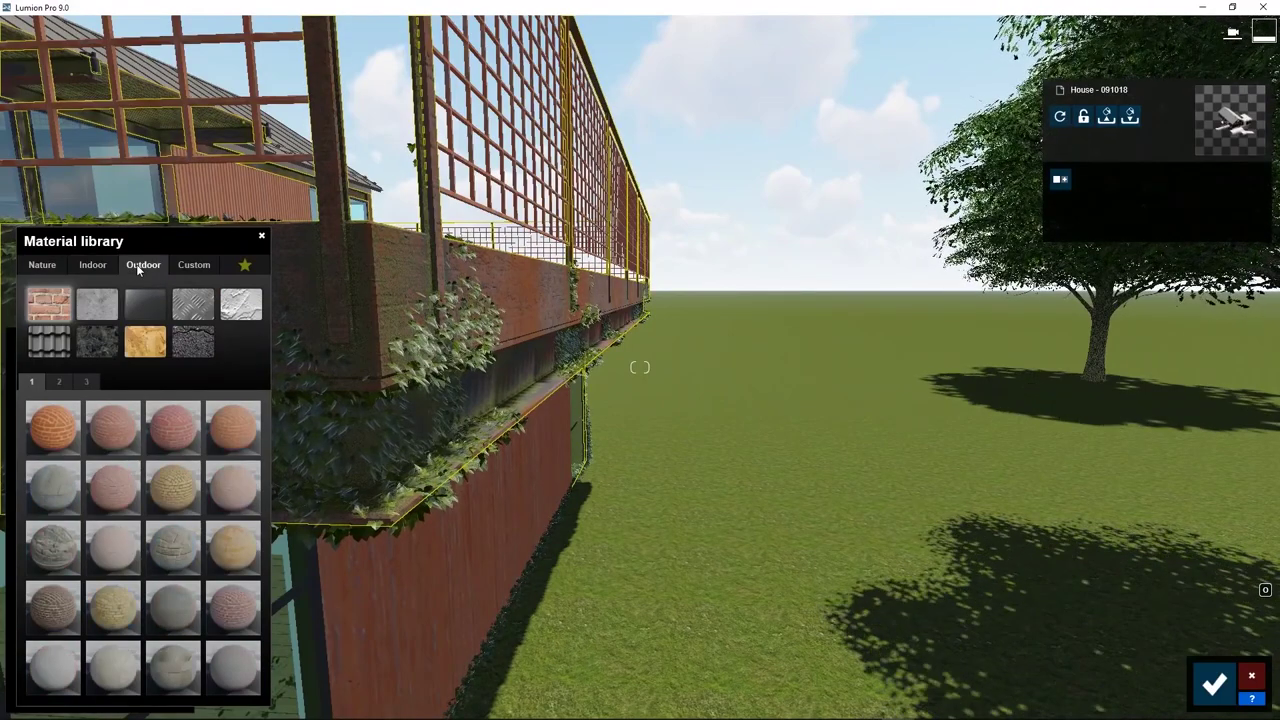
pyautogui.click(190, 264)
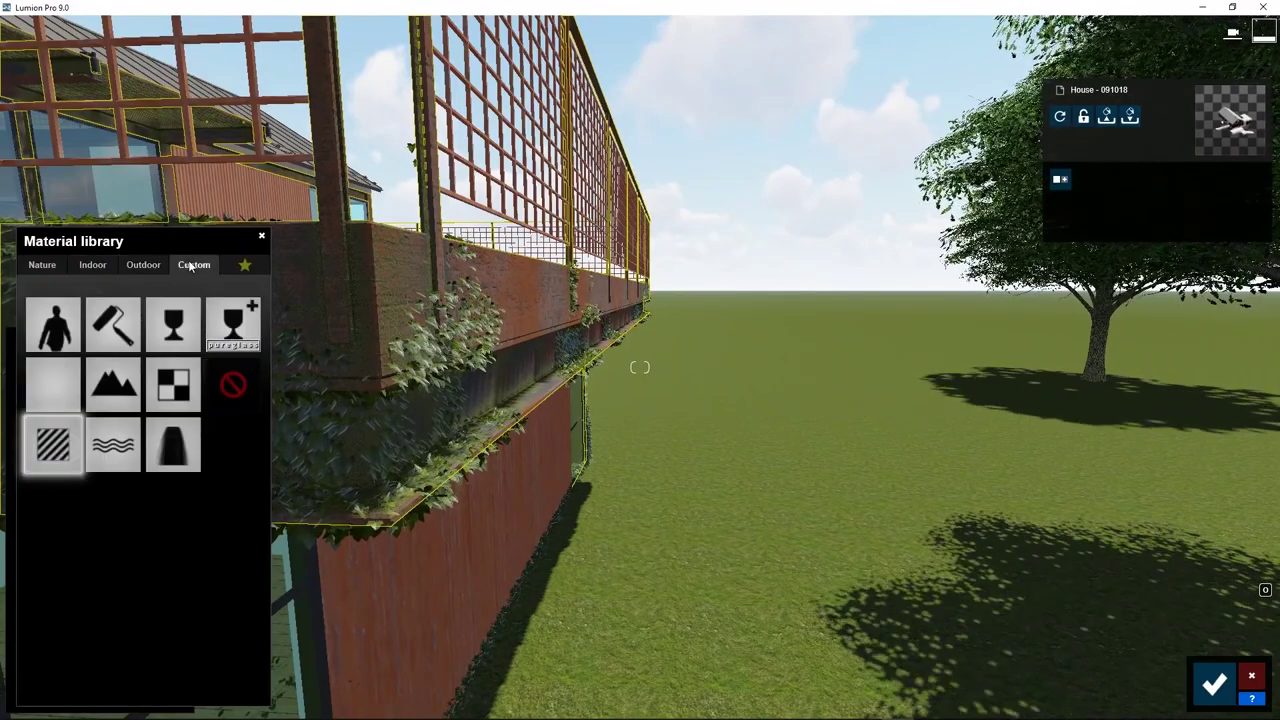
pyautogui.click(146, 268)
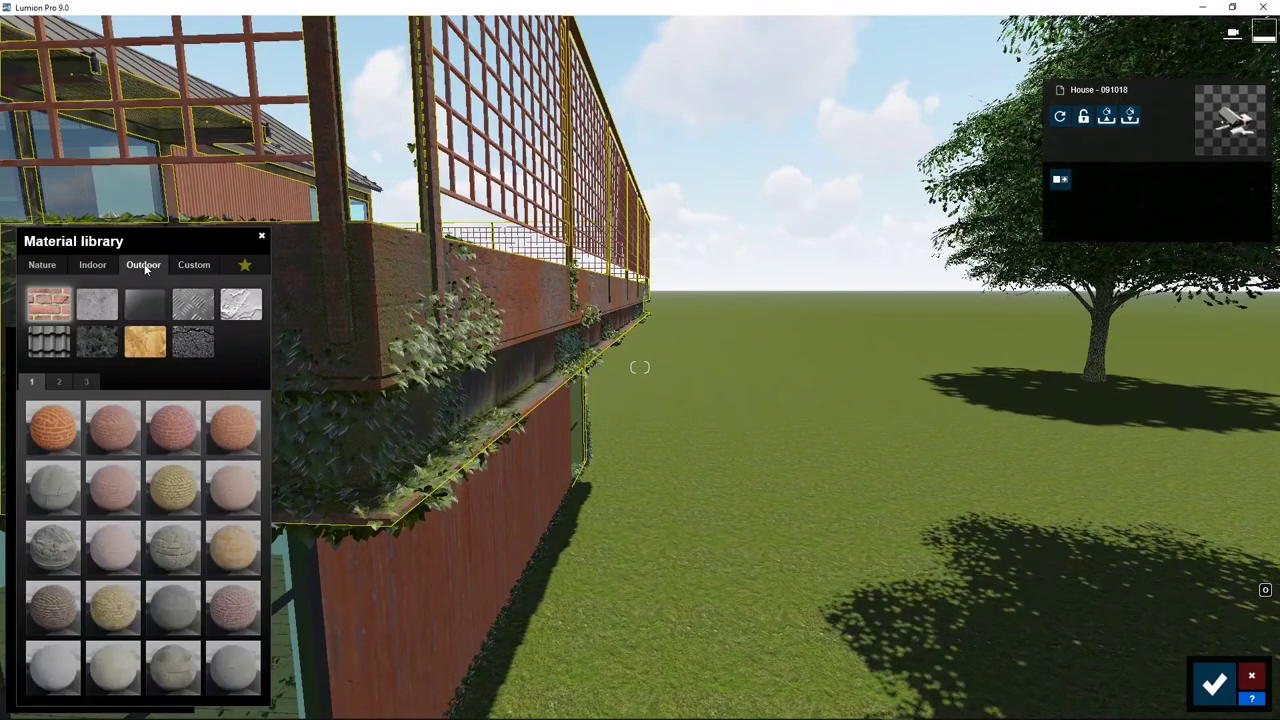
pyautogui.click(191, 311)
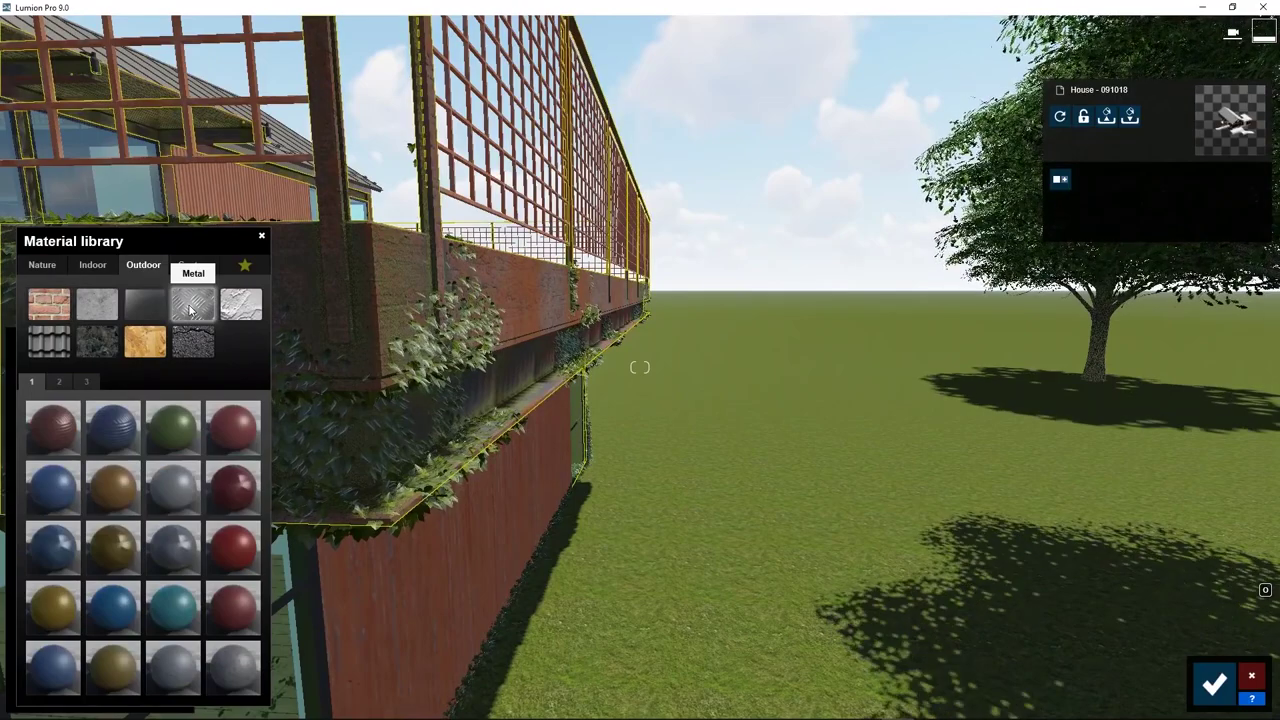
pyautogui.click(59, 386)
pyautogui.click(87, 383)
pyautogui.click(58, 607)
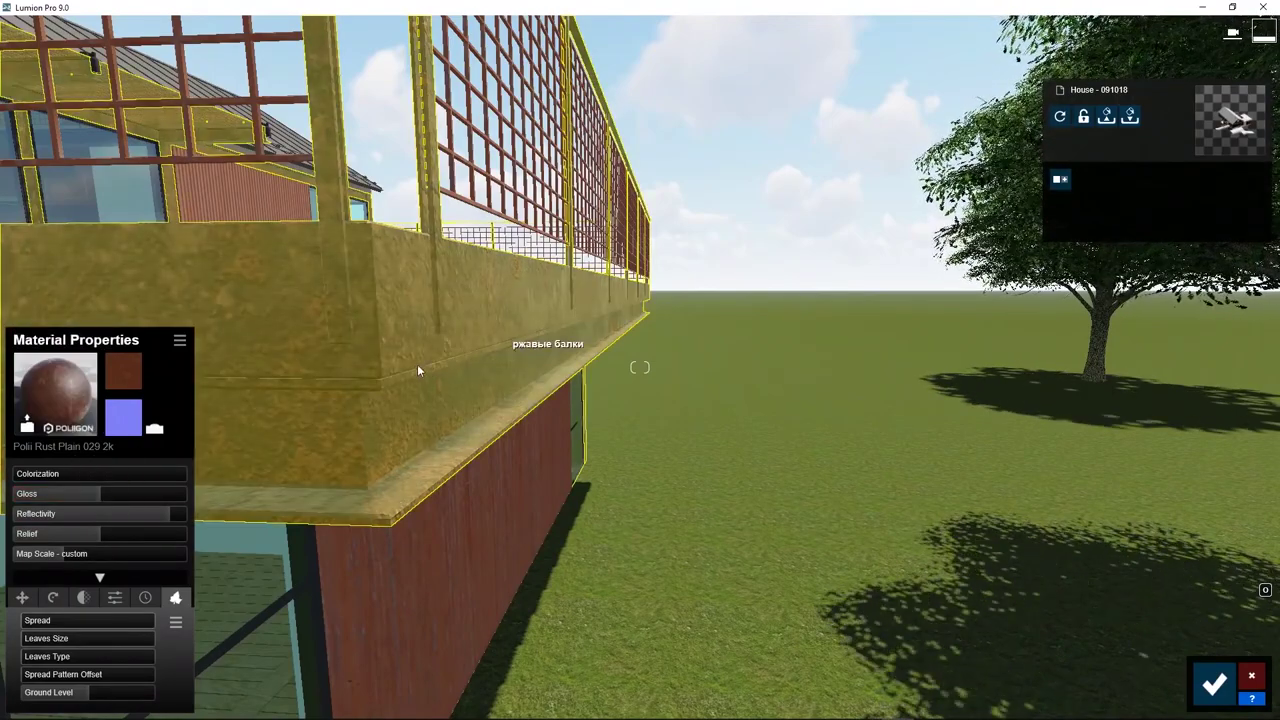
# Lower the rust beam material's Gloss and Reflectivity, then orbit to inspect the rusted corner
pyautogui.moveTo(98, 491)
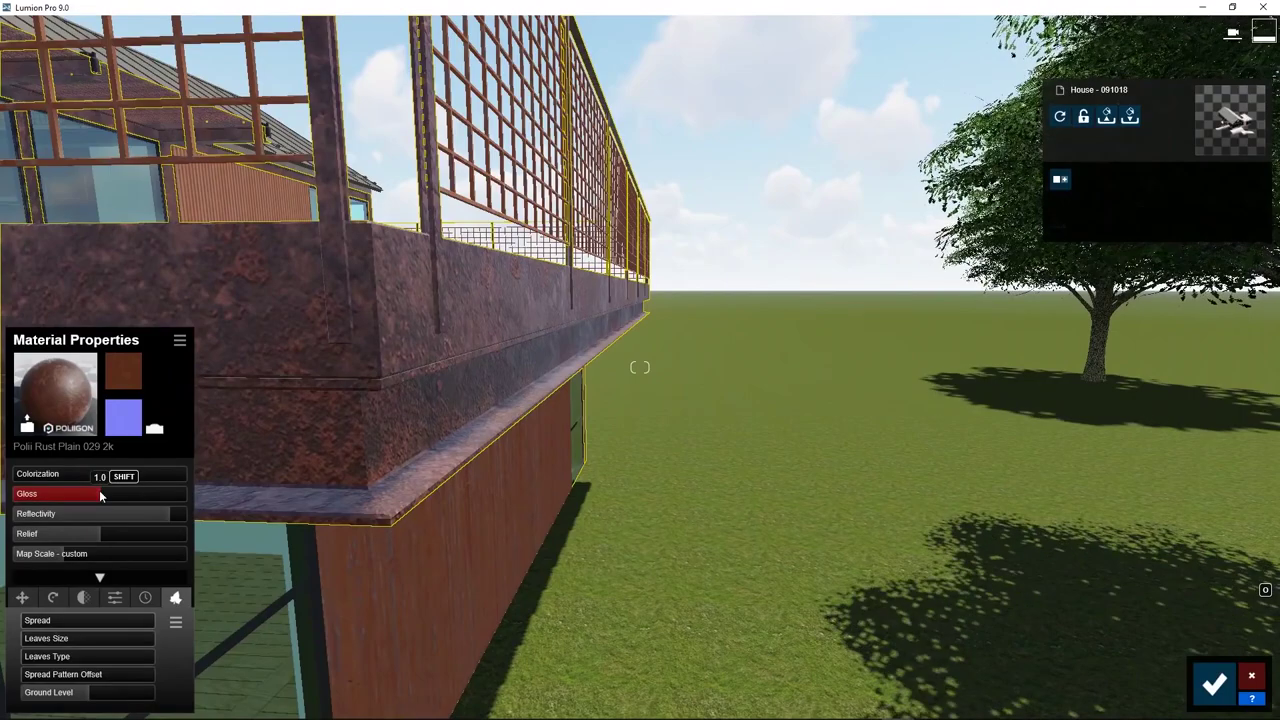
pyautogui.moveTo(99, 490); pyautogui.dragTo(30, 502)
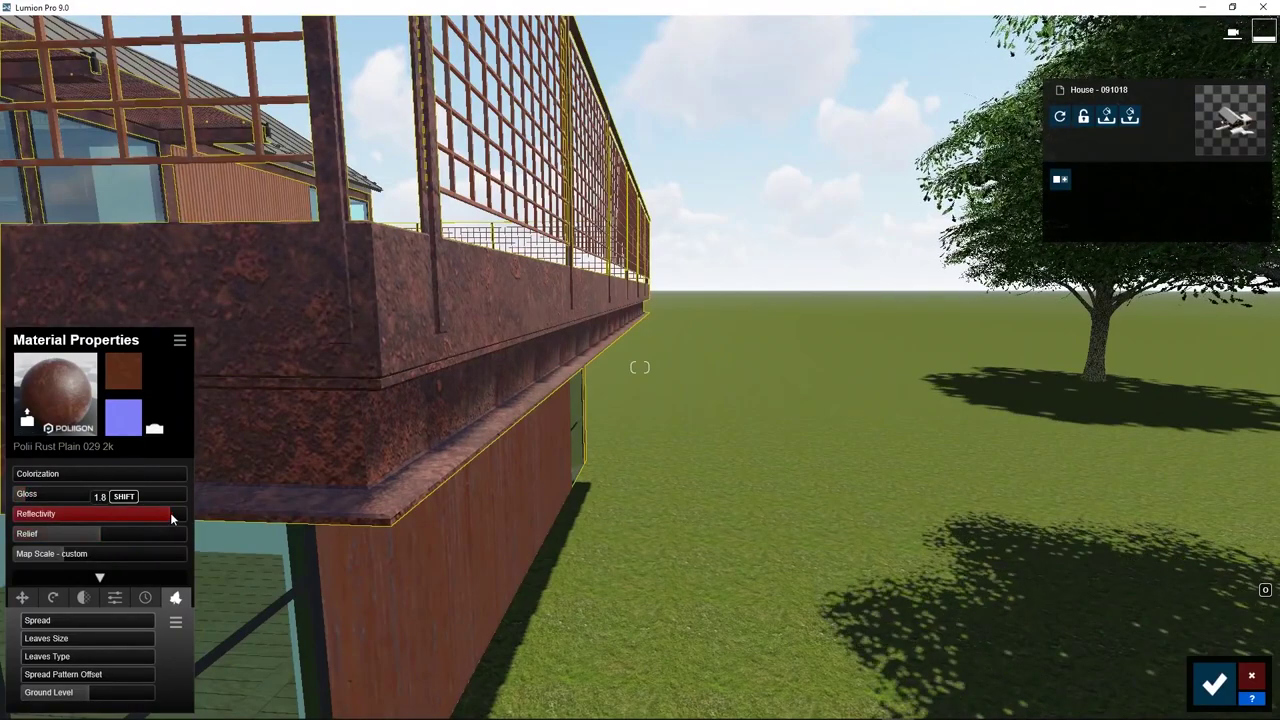
pyautogui.moveTo(170, 515)
pyautogui.mouseDown()
pyautogui.moveTo(103, 513)
pyautogui.moveTo(100, 535)
pyautogui.moveTo(137, 535)
pyautogui.moveTo(63, 535)
pyautogui.mouseUp()
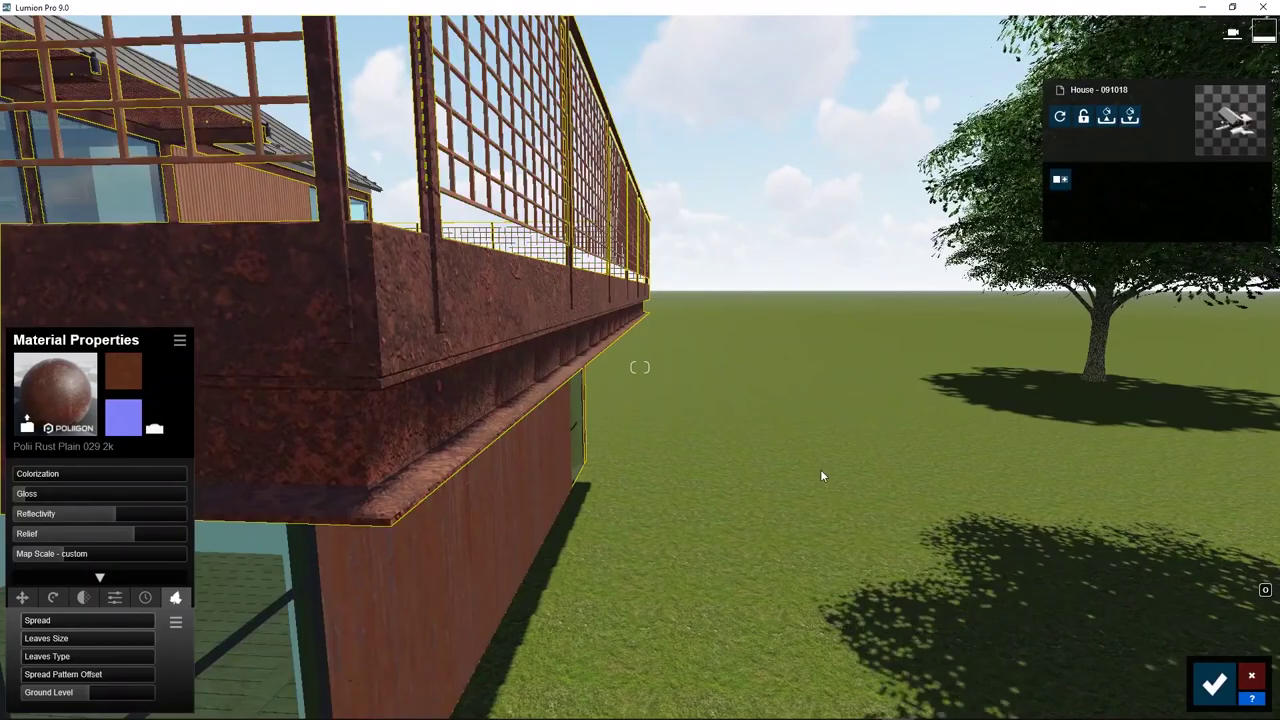
pyautogui.moveTo(820, 469); pyautogui.dragTo(790, 470, button='right')
pyautogui.moveTo(640, 368); pyautogui.dragTo(640, 368, button='right')
# Zoom and orbit the camera around the house to face its glazed gable front
pyautogui.scroll(-5, 820, 469)
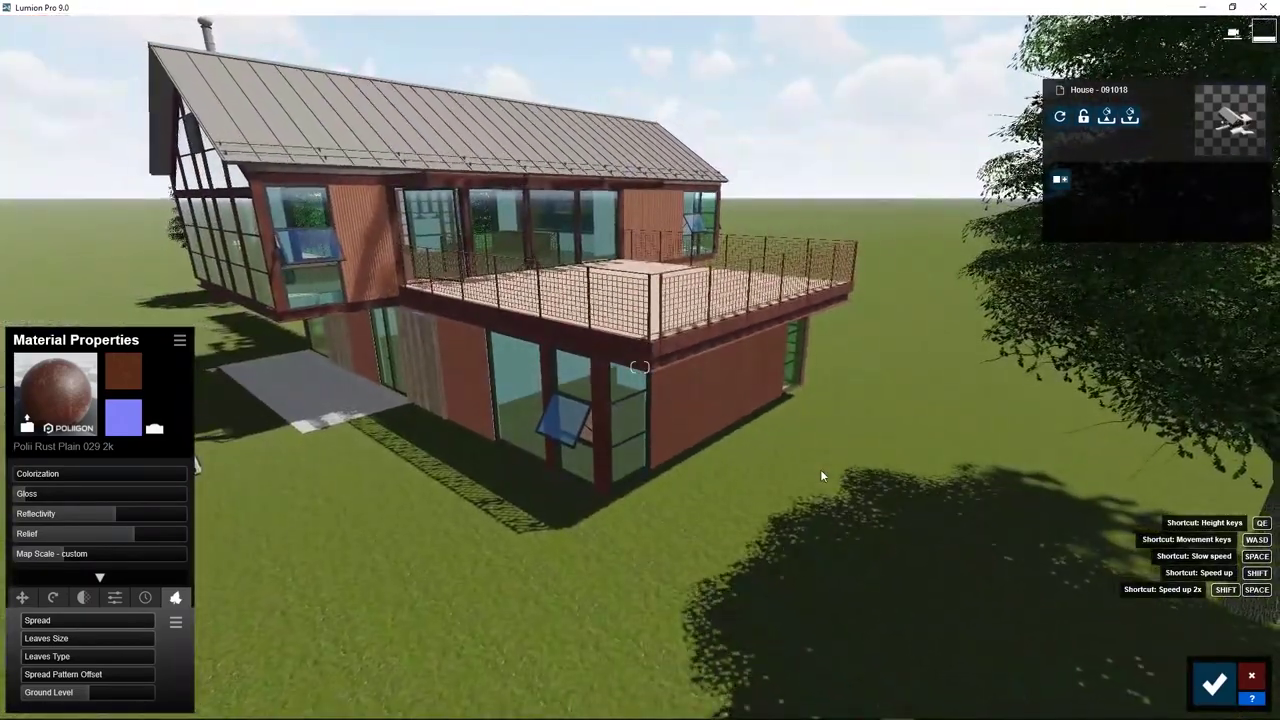
pyautogui.scroll(5, 821, 471)
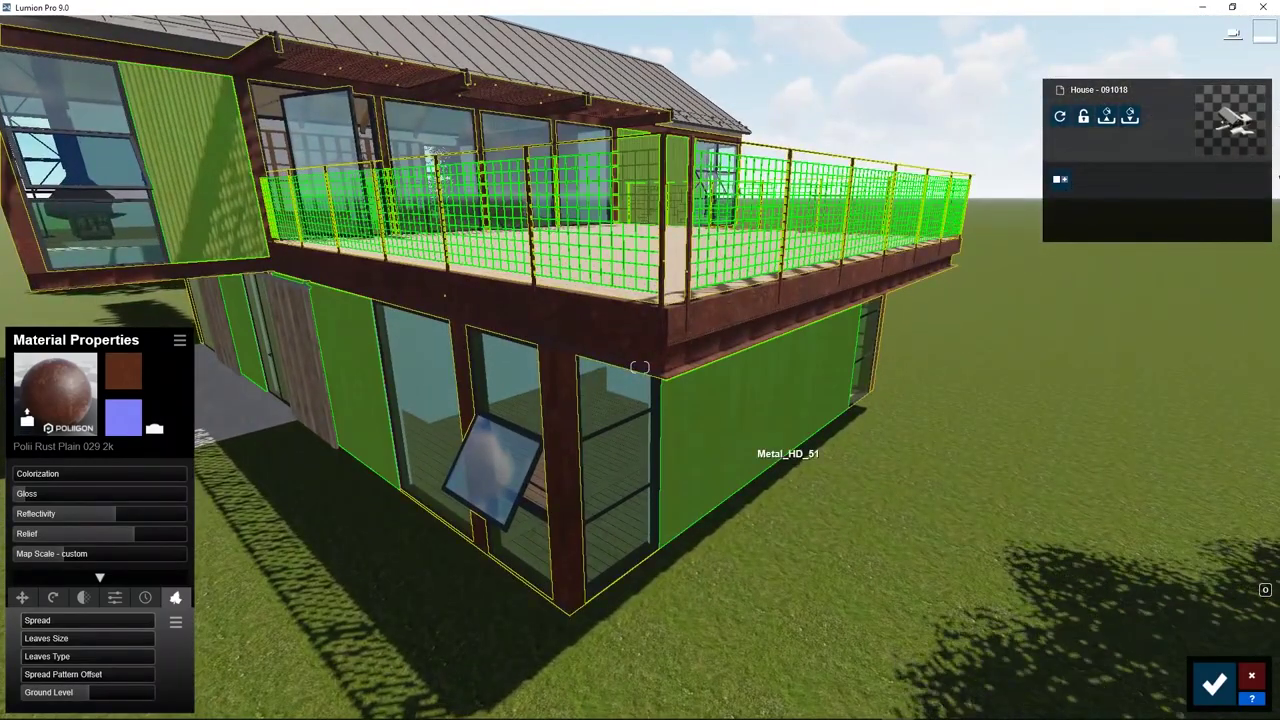
pyautogui.moveTo(820, 470); pyautogui.dragTo(820, 470, button='right')
pyautogui.moveTo(640, 367); pyautogui.dragTo(640, 367, button='right')
pyautogui.scroll(4, 640, 367)
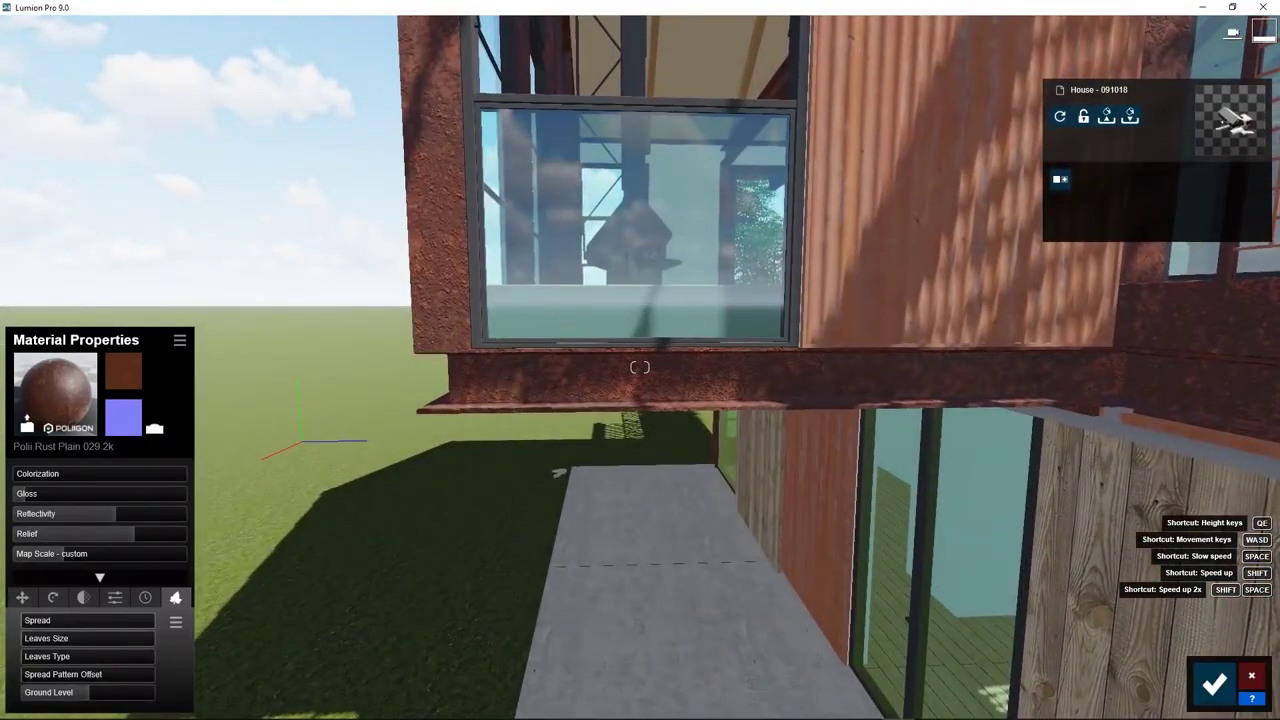
pyautogui.scroll(-5, 745, 452)
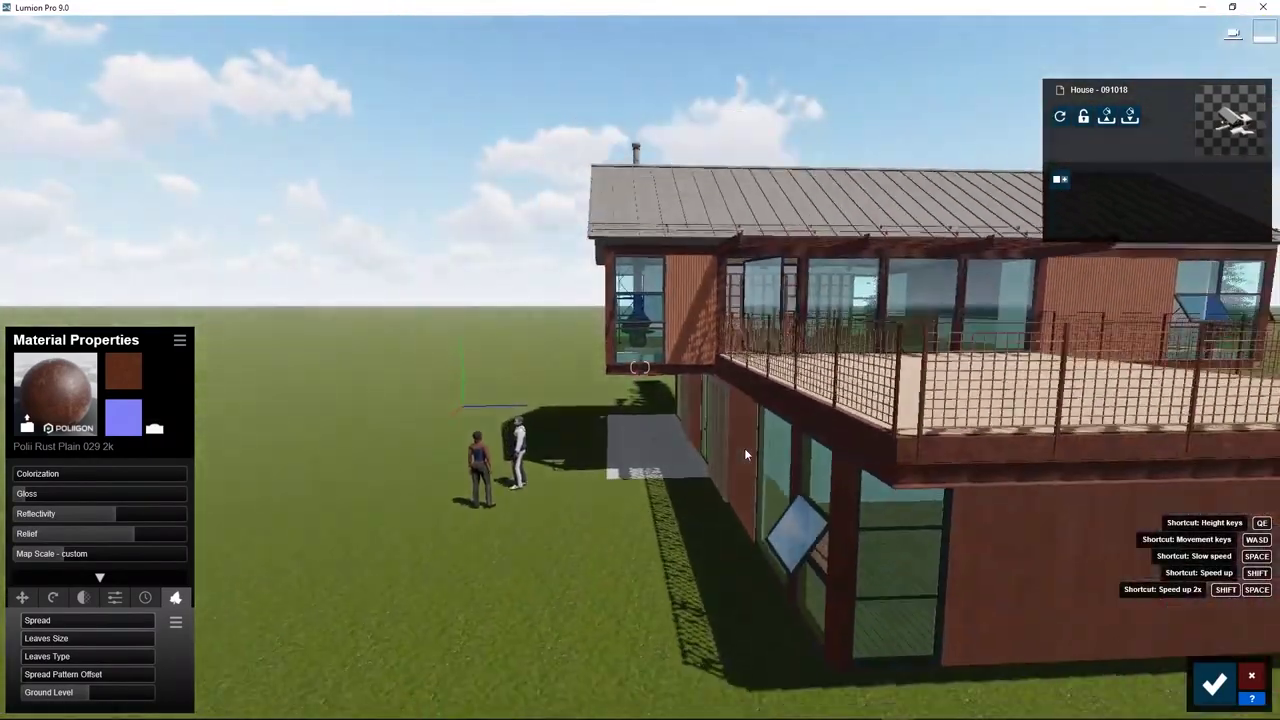
pyautogui.moveTo(744, 448); pyautogui.dragTo(744, 448, button='right')
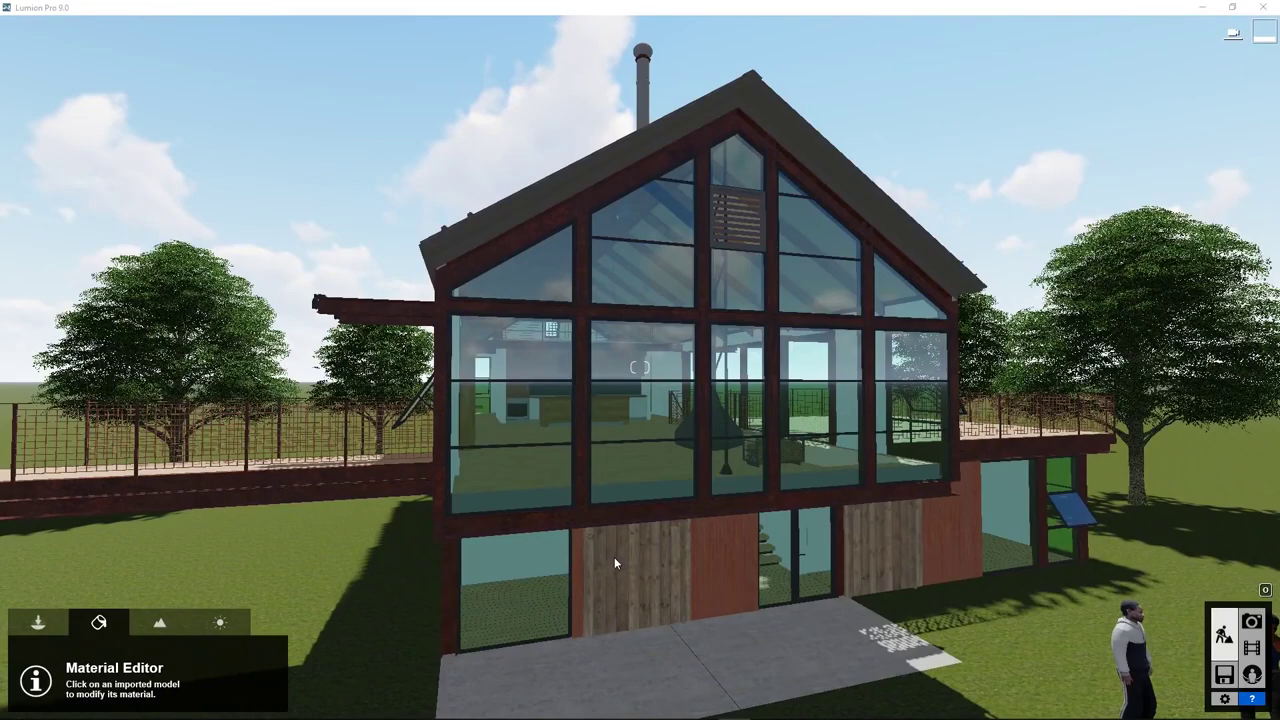
# Swap the window glass to Interior Glass 001 after trying Interior Glass 002 and 003
pyautogui.click(639, 351)
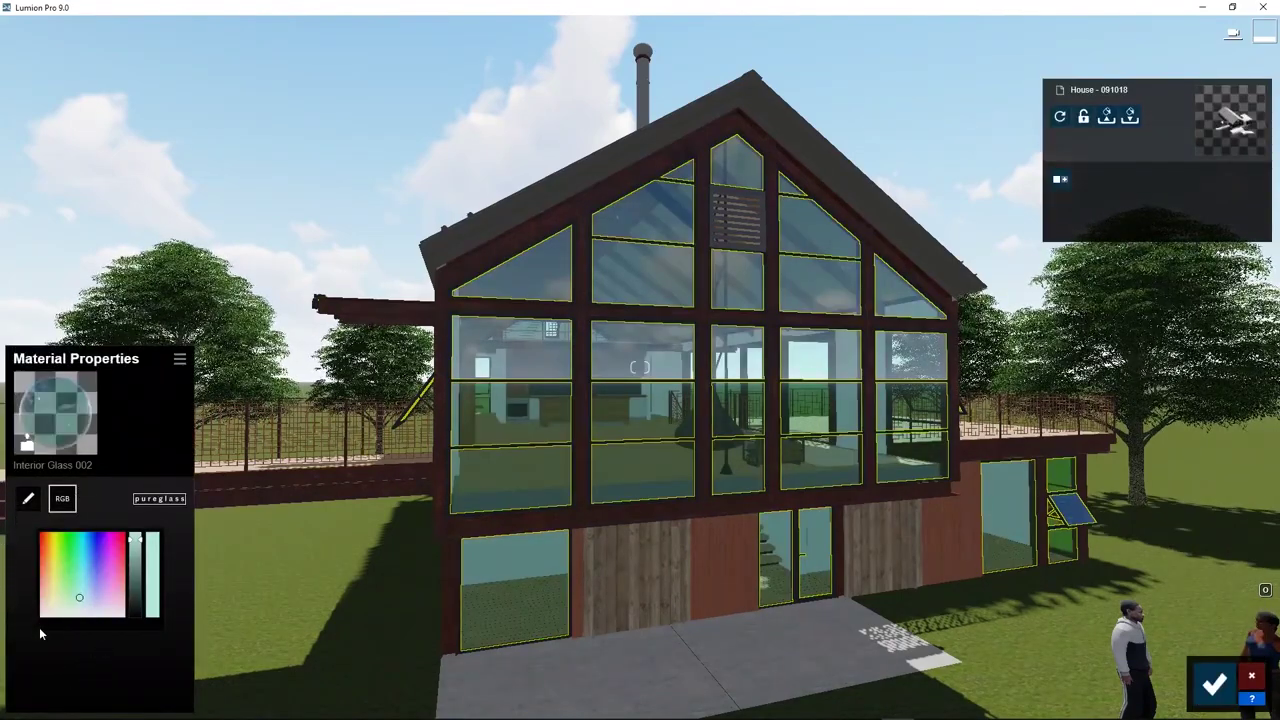
pyautogui.click(27, 500)
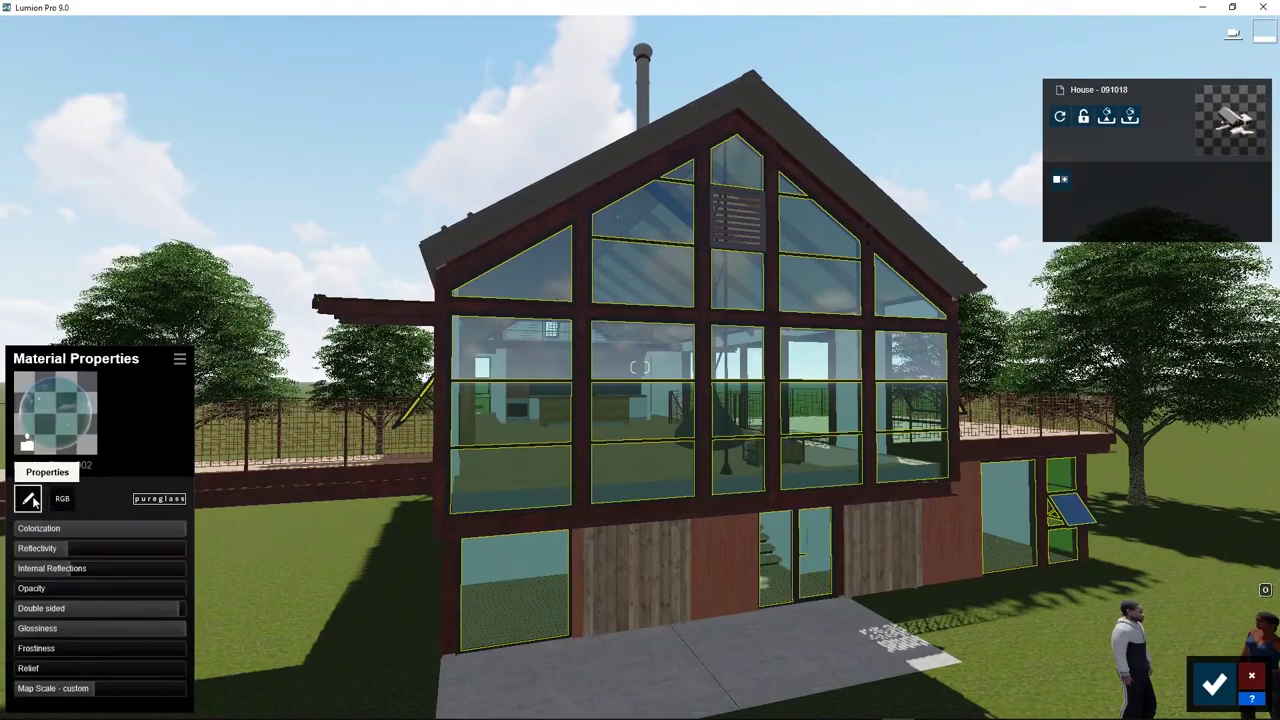
pyautogui.moveTo(64, 548)
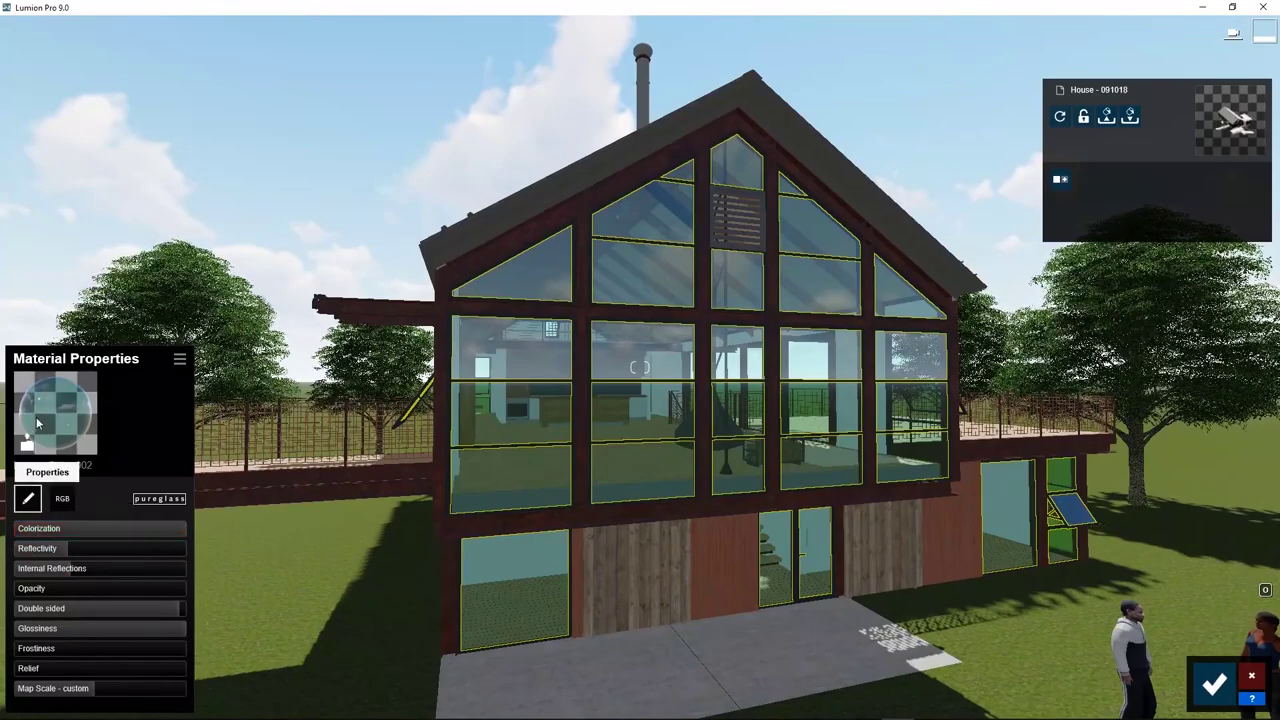
pyautogui.click(30, 440)
pyautogui.click(55, 422)
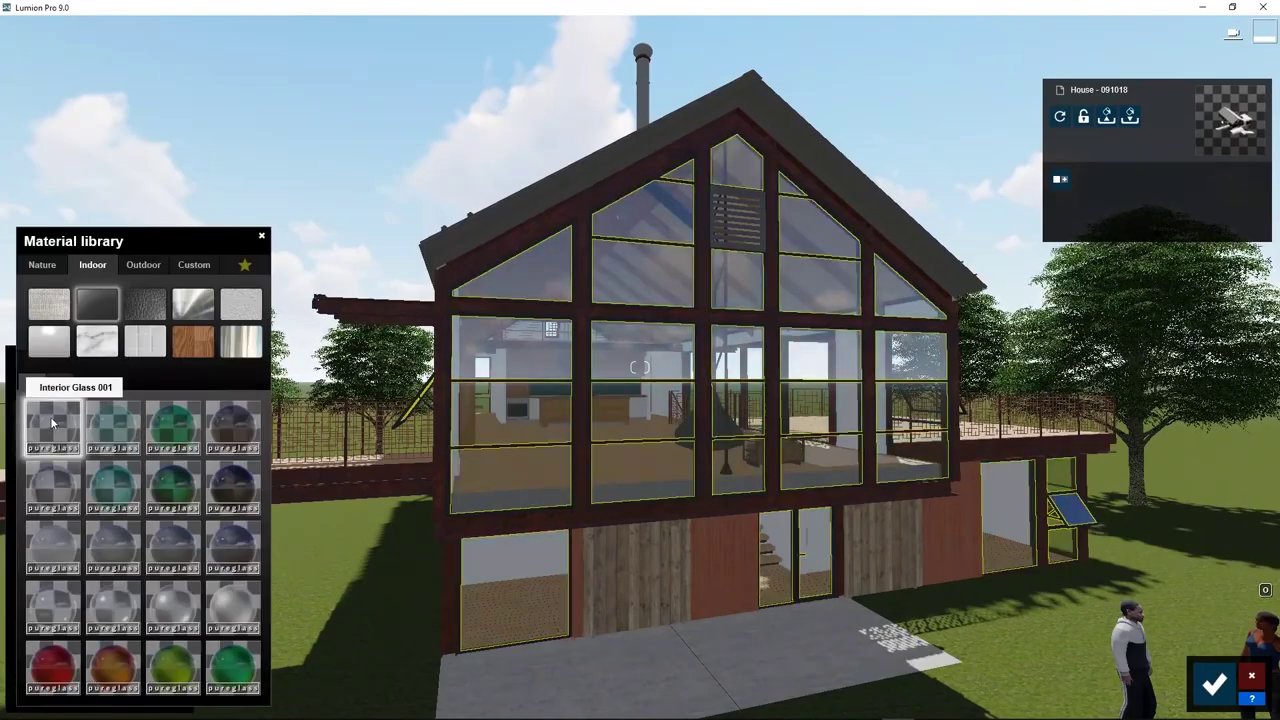
pyautogui.click(110, 428)
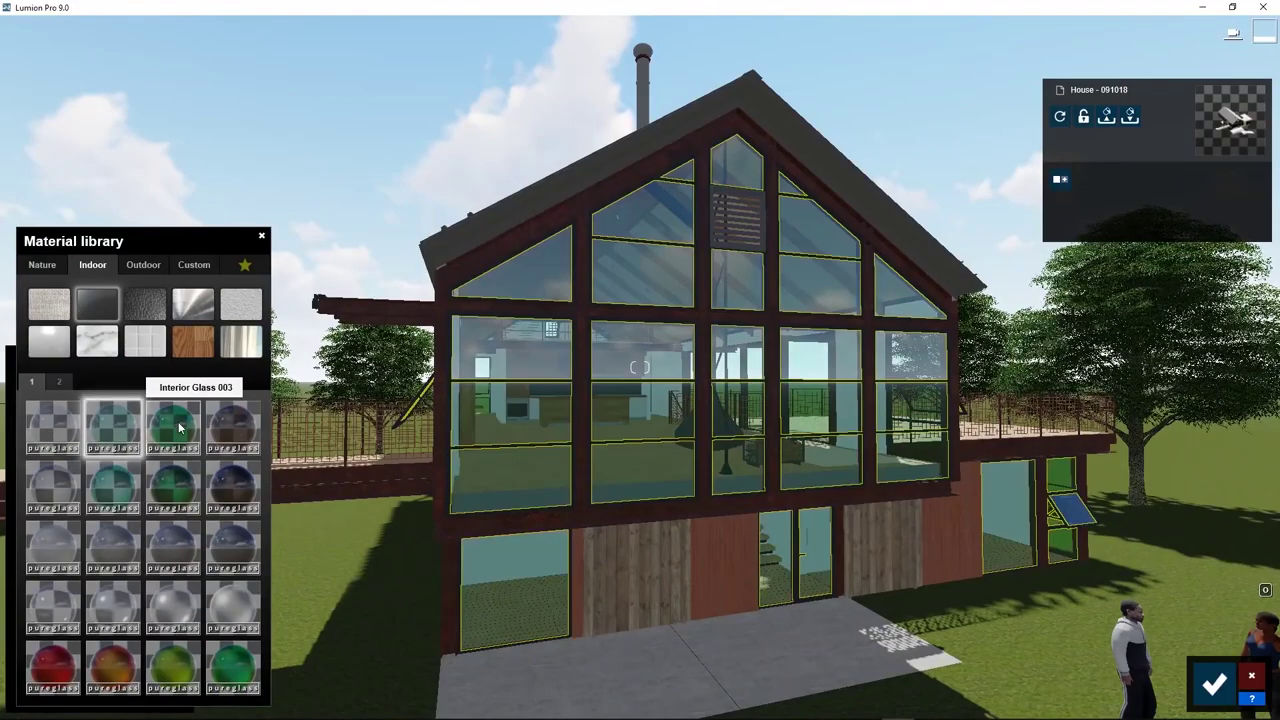
pyautogui.click(178, 427)
pyautogui.click(55, 428)
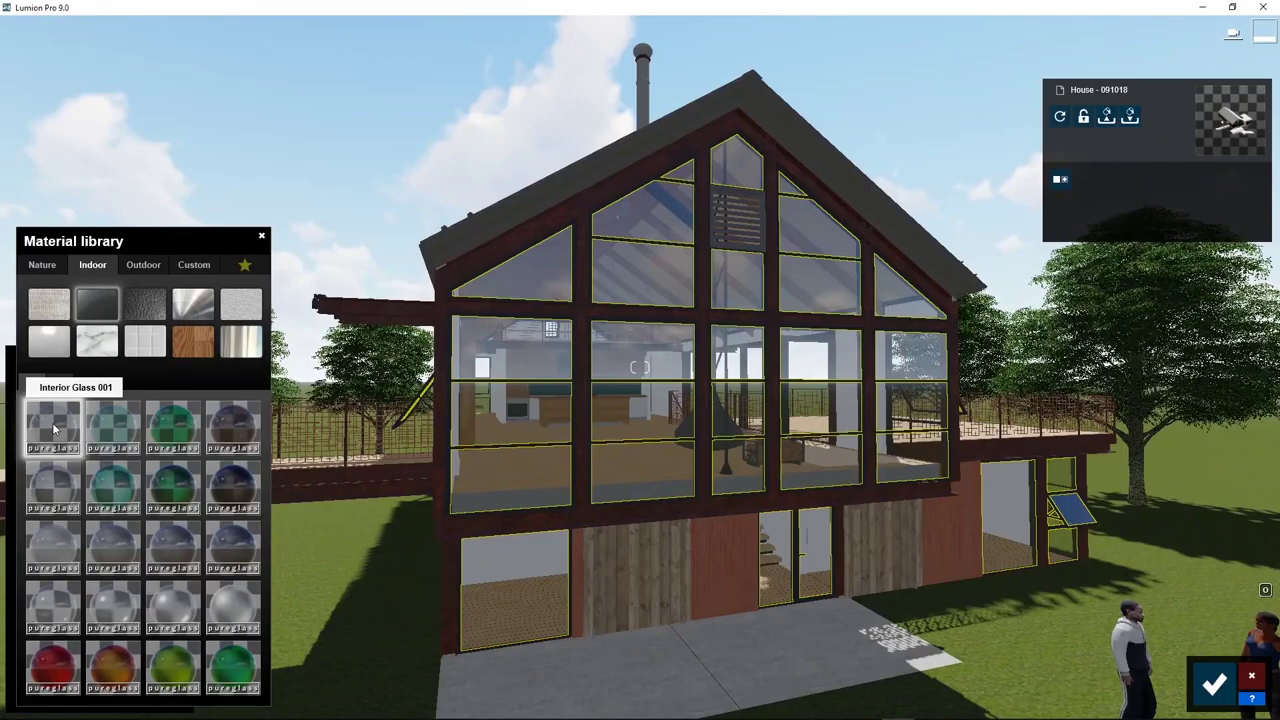
# Darken the Interior Glass 001 tint with the RGB brightness slider
pyautogui.click(54, 428)
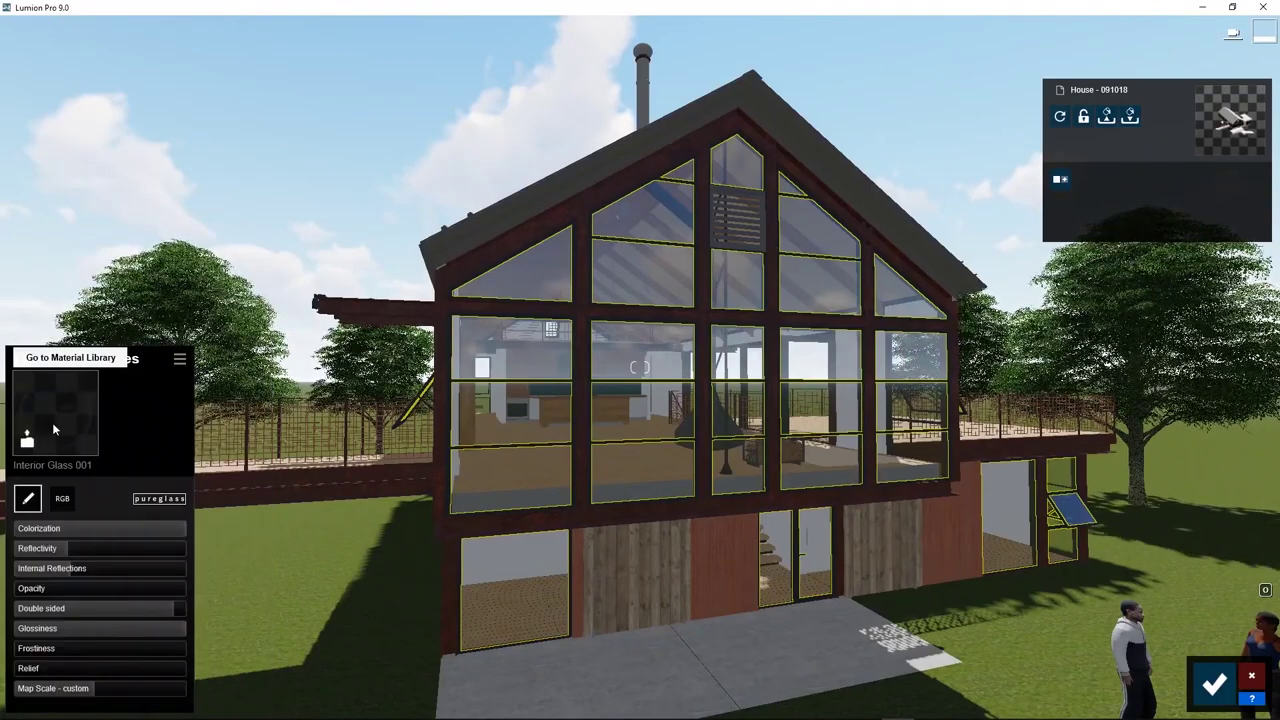
pyautogui.click(62, 498)
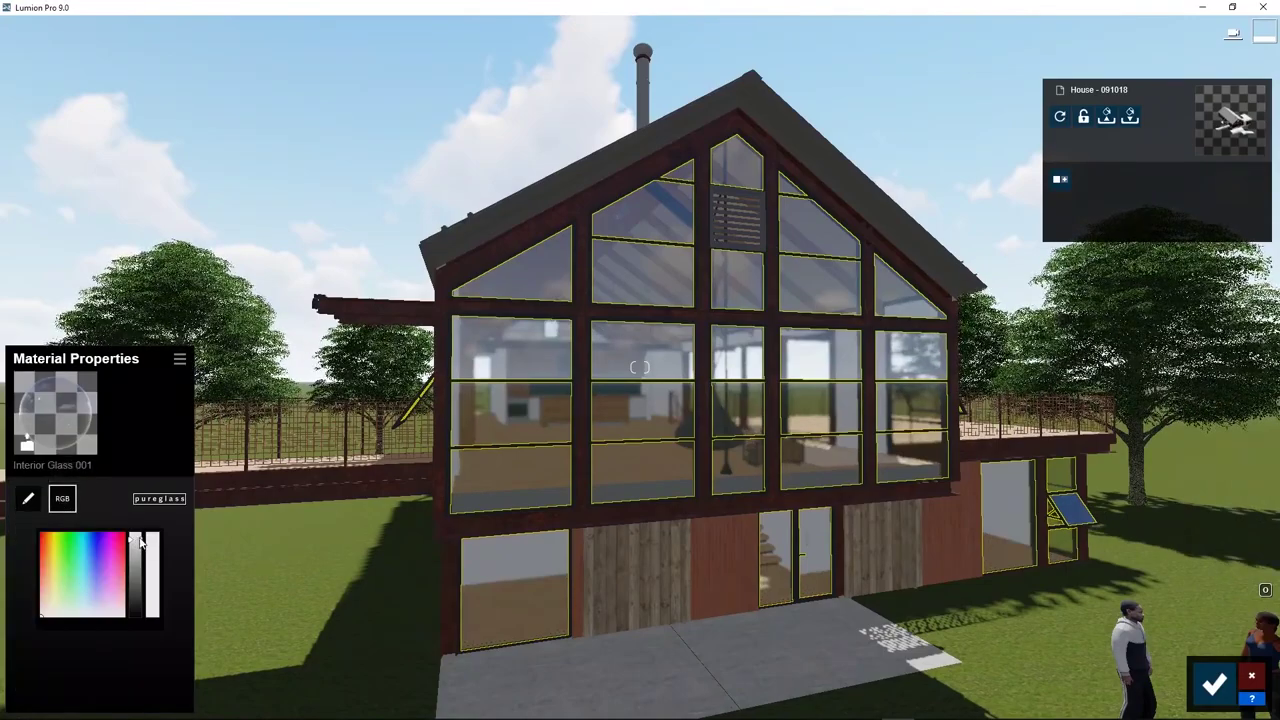
pyautogui.moveTo(140, 541)
pyautogui.mouseDown()
pyautogui.moveTo(139, 584)
pyautogui.moveTo(145, 542)
pyautogui.moveTo(144, 560)
pyautogui.mouseUp()
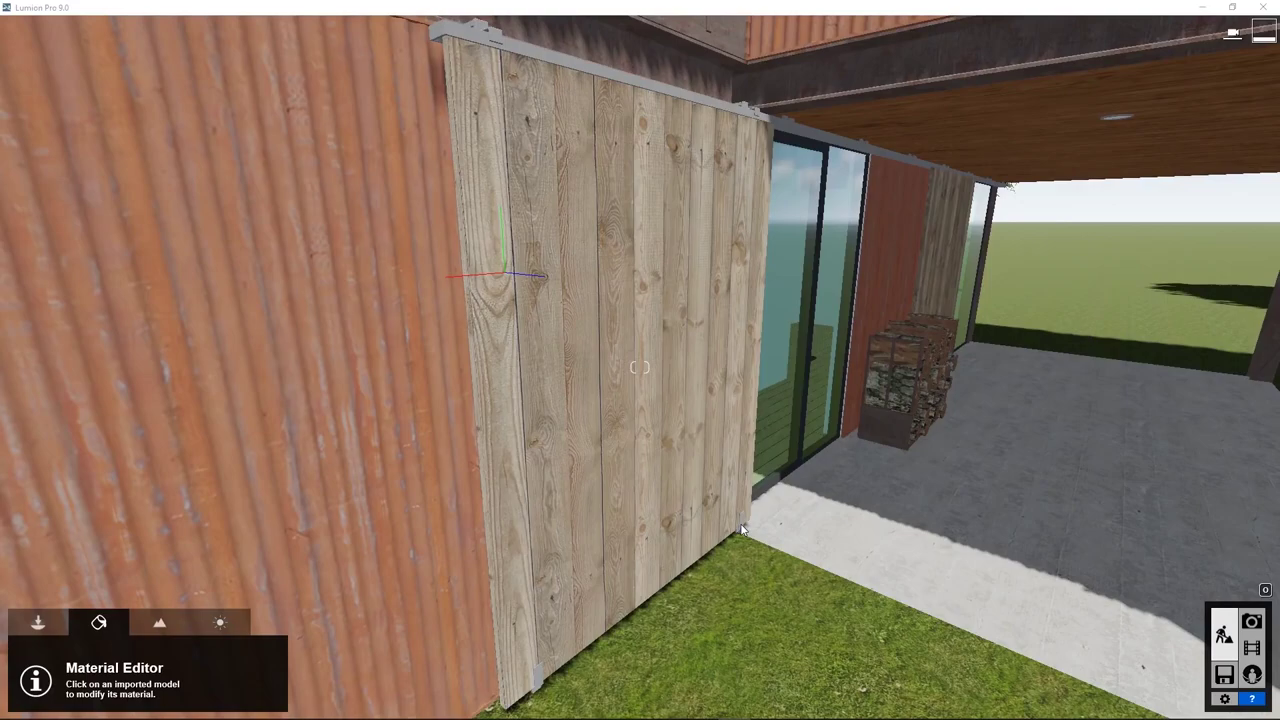
# Apply the Outdoor Bricks 001 material to the wood-plank wall
pyautogui.click(551, 467)
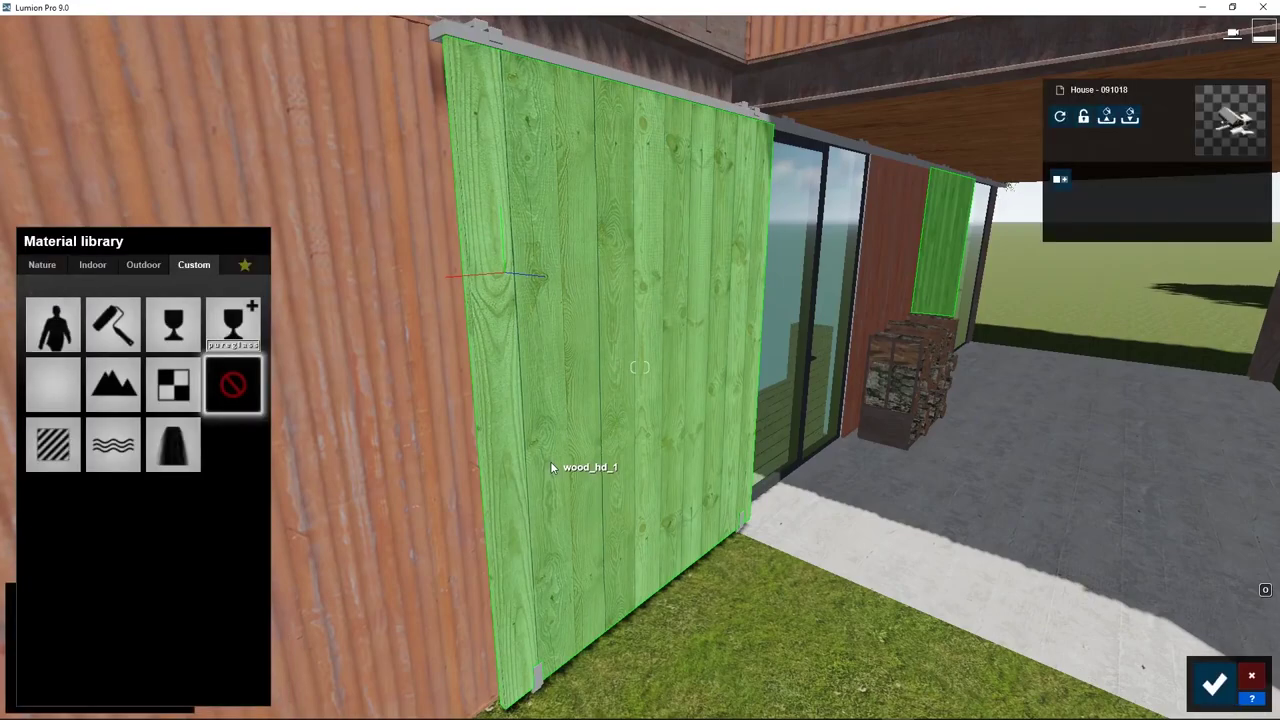
pyautogui.click(143, 265)
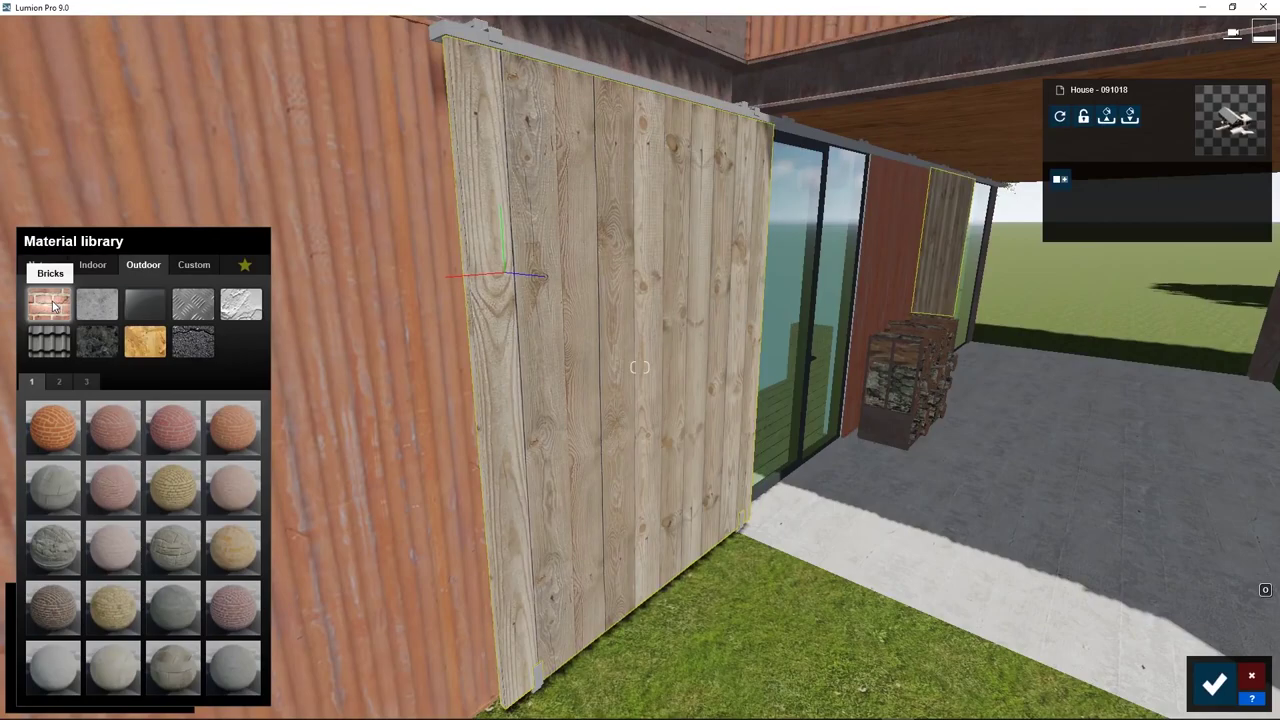
pyautogui.click(45, 429)
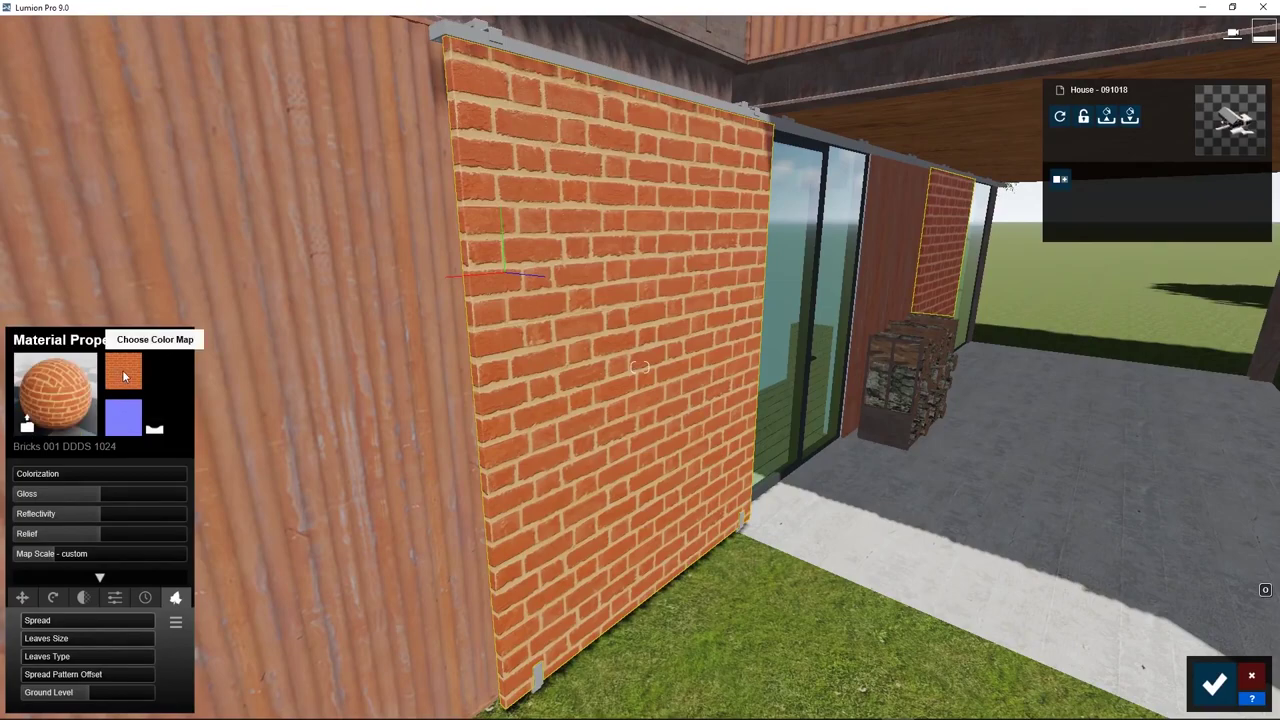
# Load brick_damaged_0035_01.jpg from the textures folder as the brick wall's colour map
pyautogui.click(122, 370)
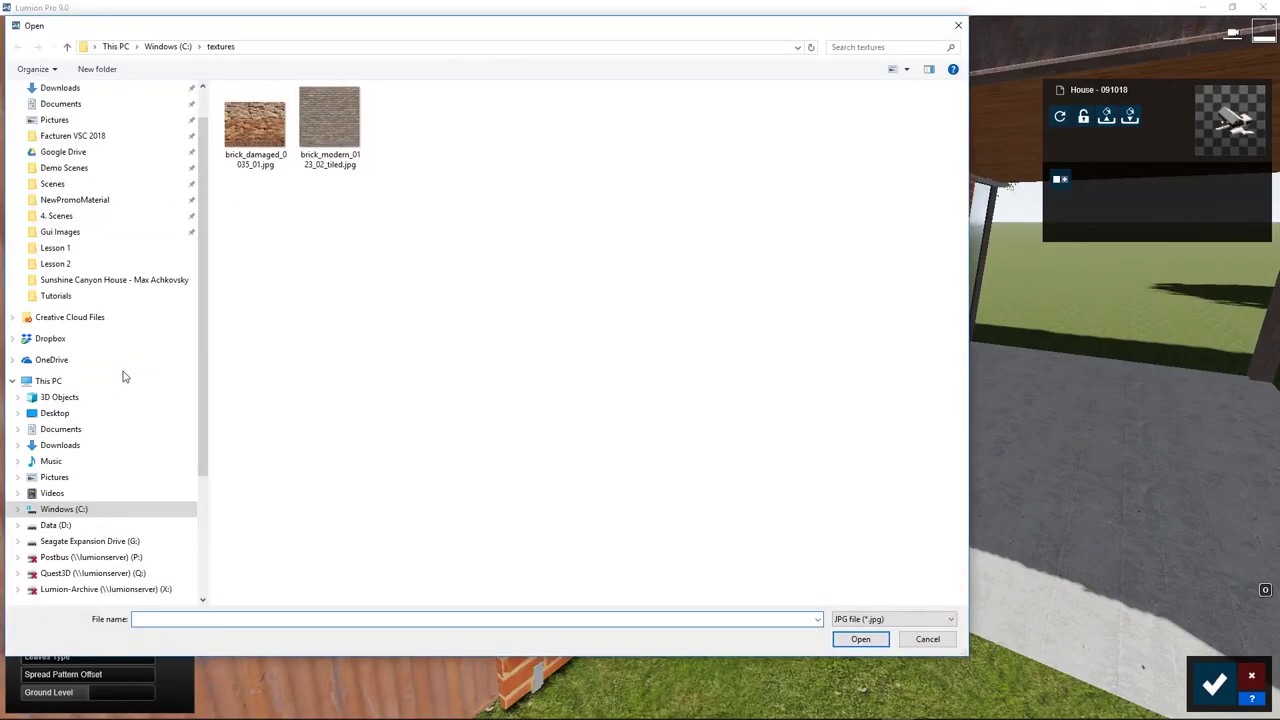
pyautogui.click(252, 141)
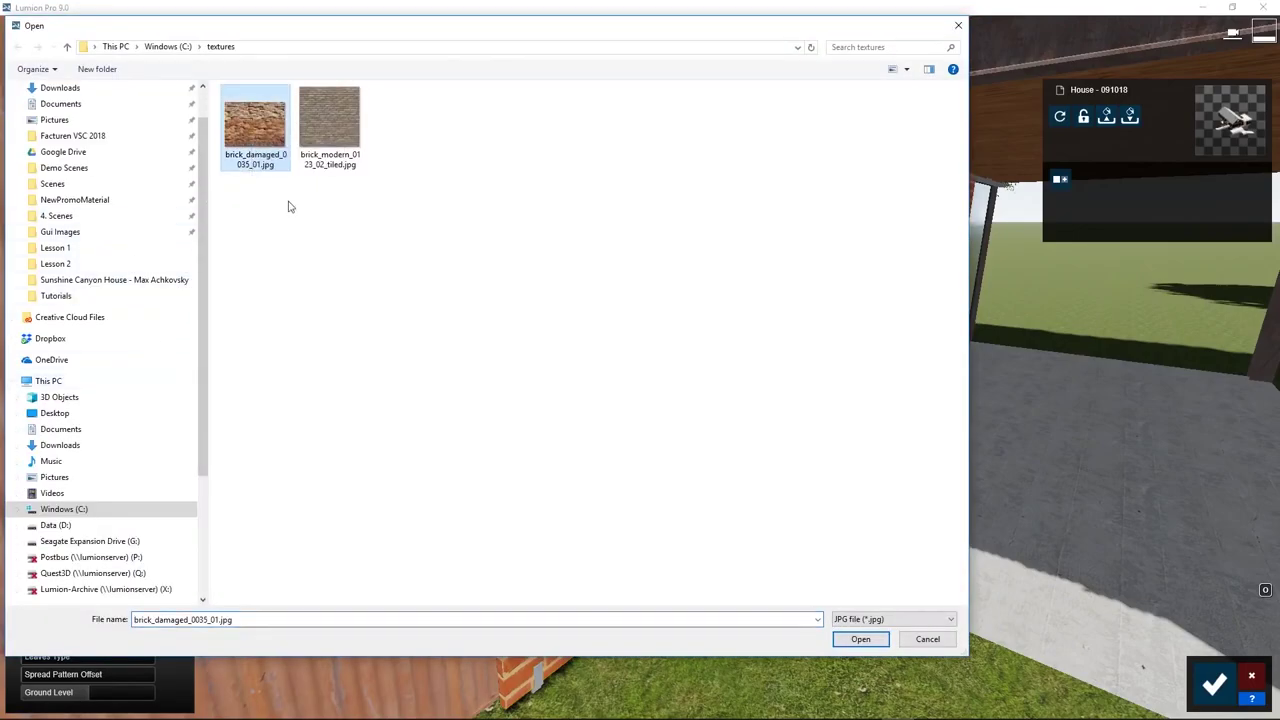
pyautogui.click(859, 639)
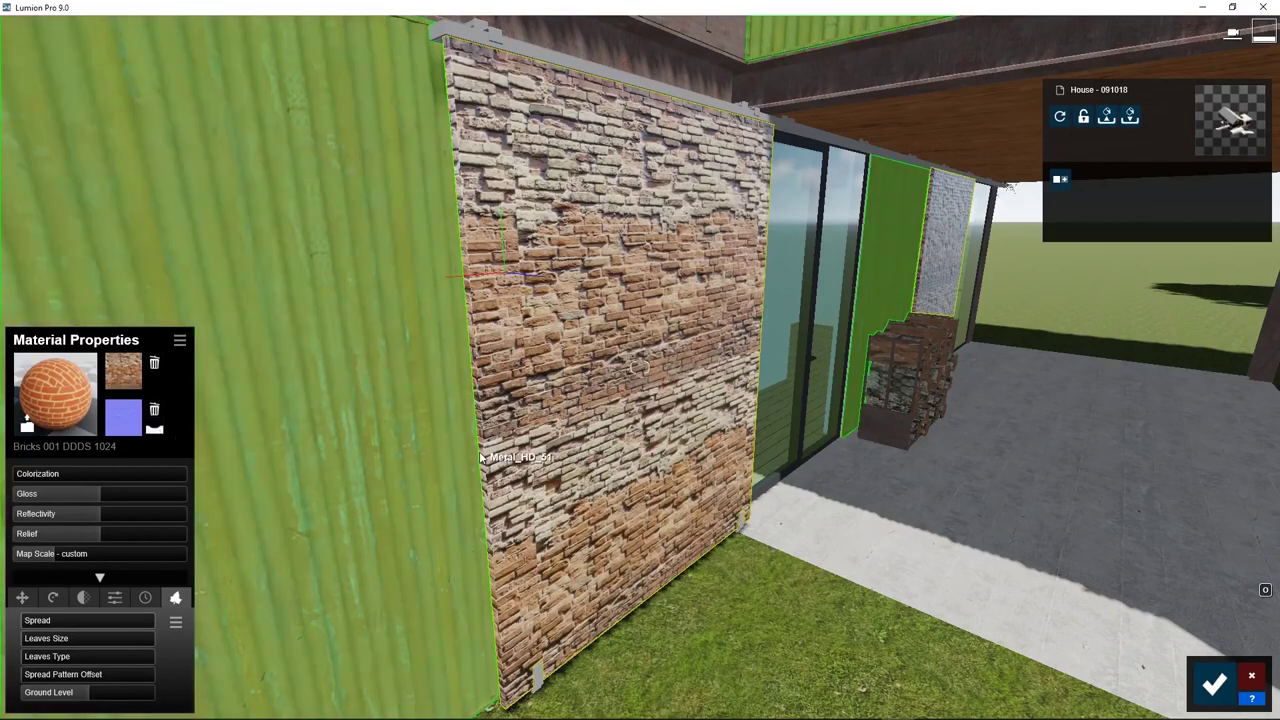
# Set the brick wall's Gloss to 0 and Relief to 1.3, viewing along the wall
pyautogui.press('w')
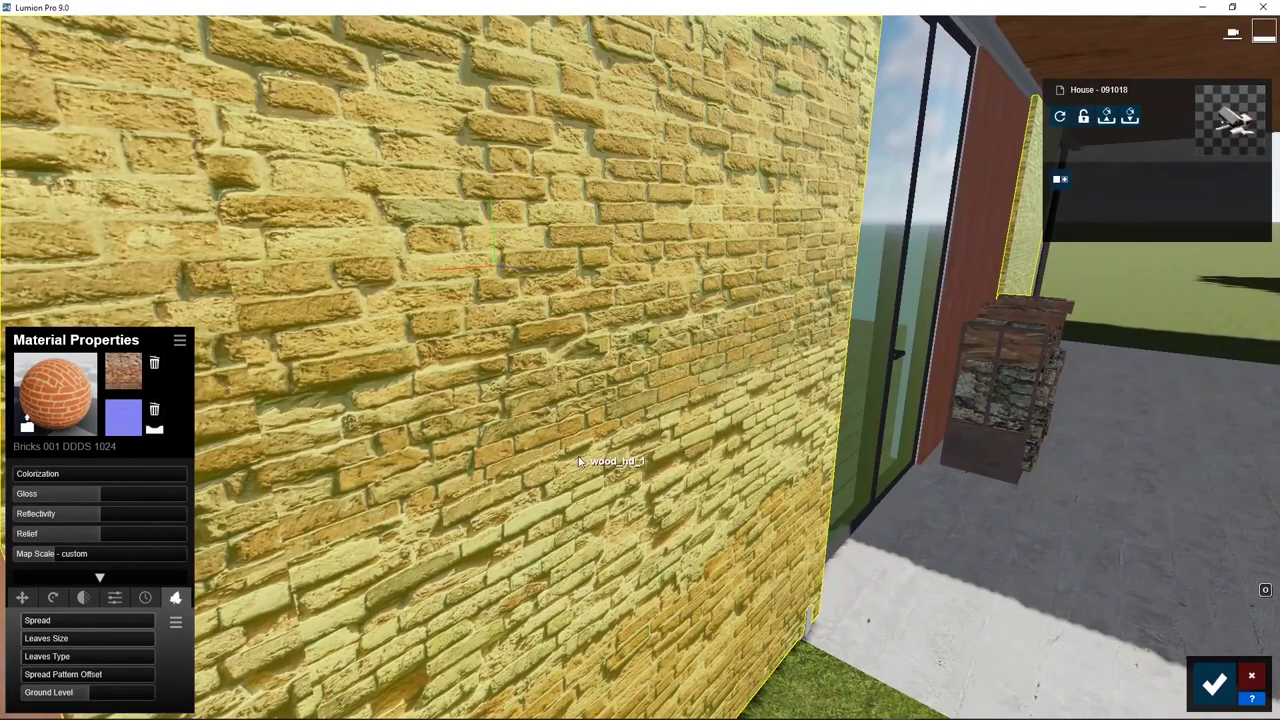
pyautogui.moveTo(477, 437); pyautogui.dragTo(288, 444, button='right')
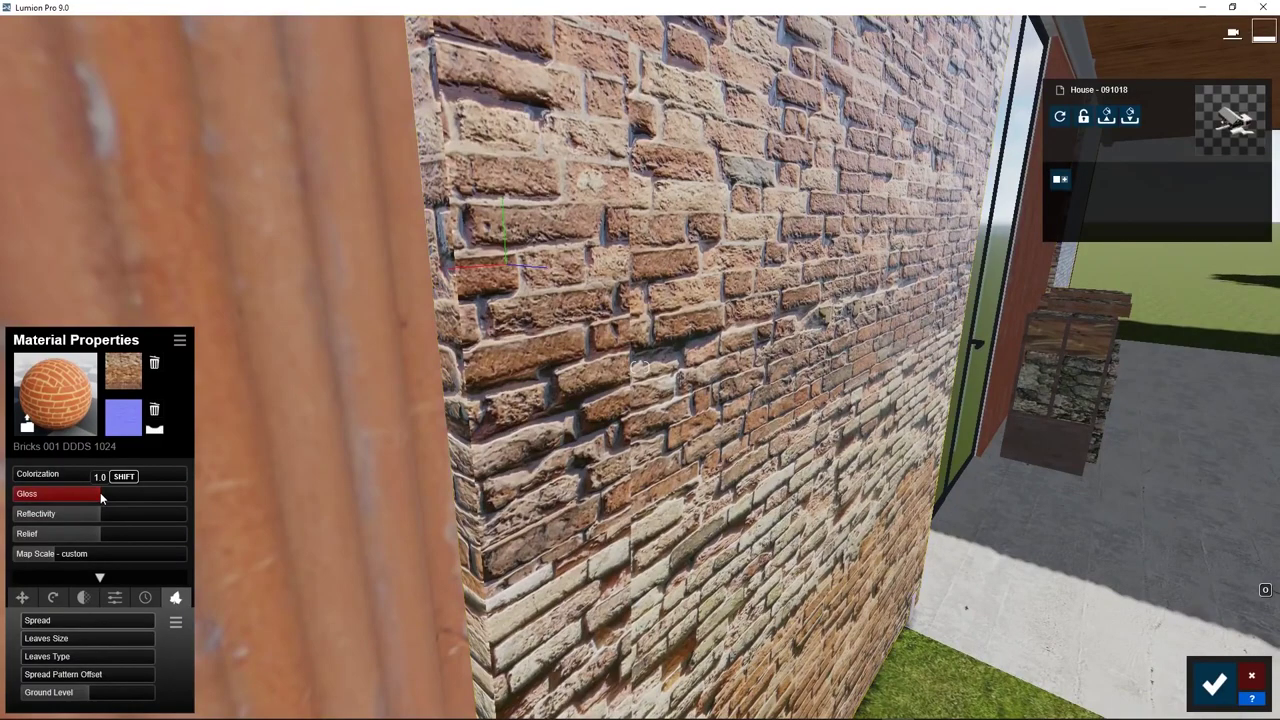
pyautogui.moveTo(100, 492); pyautogui.dragTo(3, 492)
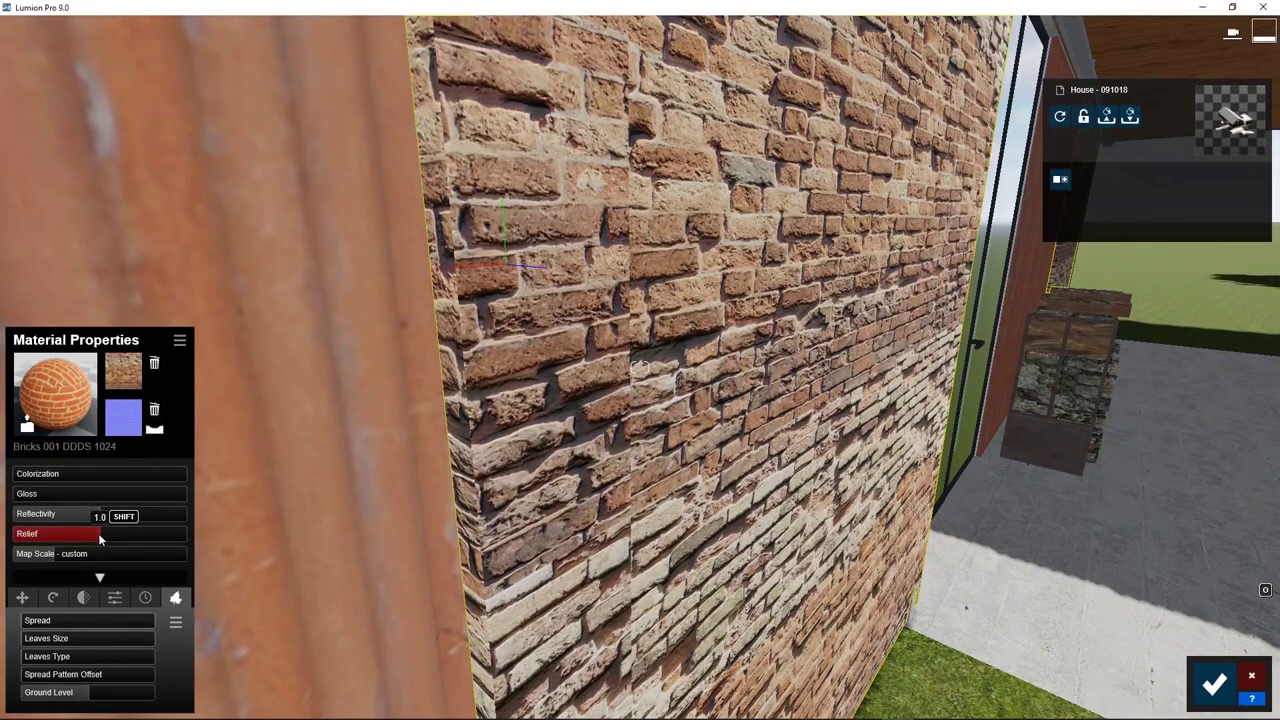
pyautogui.moveTo(100, 539); pyautogui.dragTo(186, 540)
pyautogui.moveTo(640, 400); pyautogui.dragTo(575, 420, button='right')
# Save the brick wall material to a file named 'brick'
pyautogui.click(179, 340)
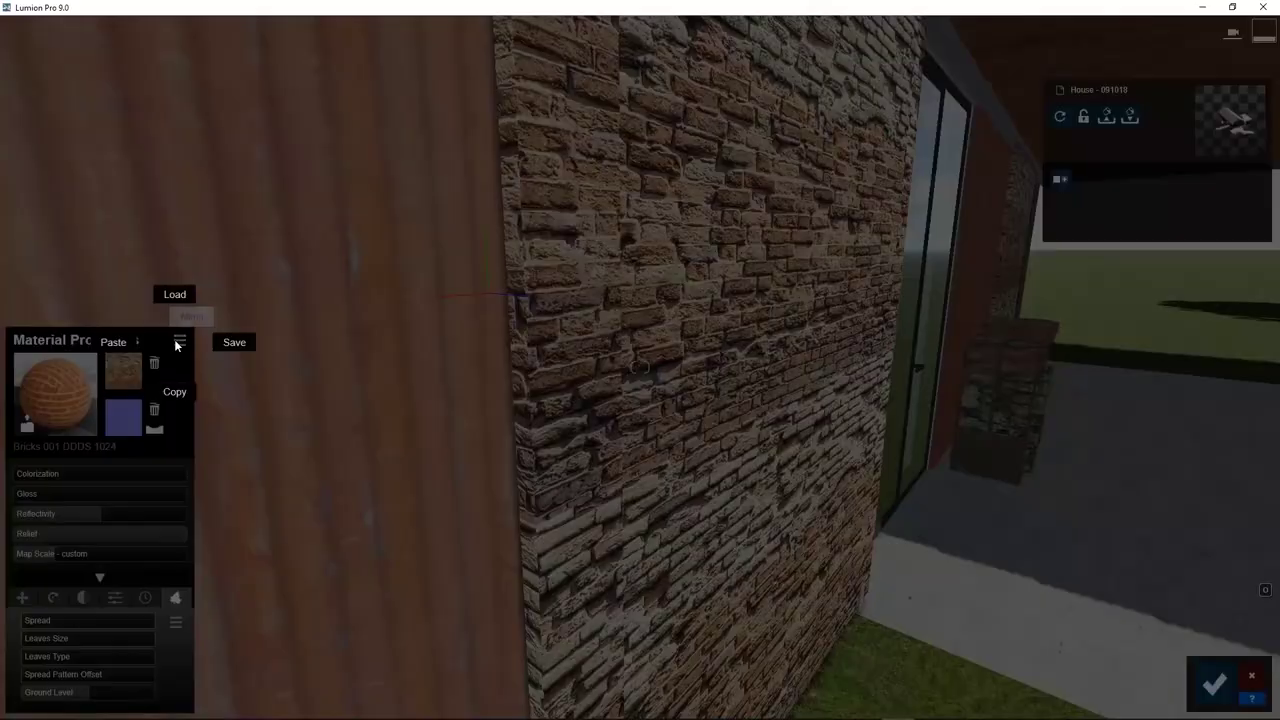
pyautogui.click(233, 342)
pyautogui.write('brick')
pyautogui.press('Return')
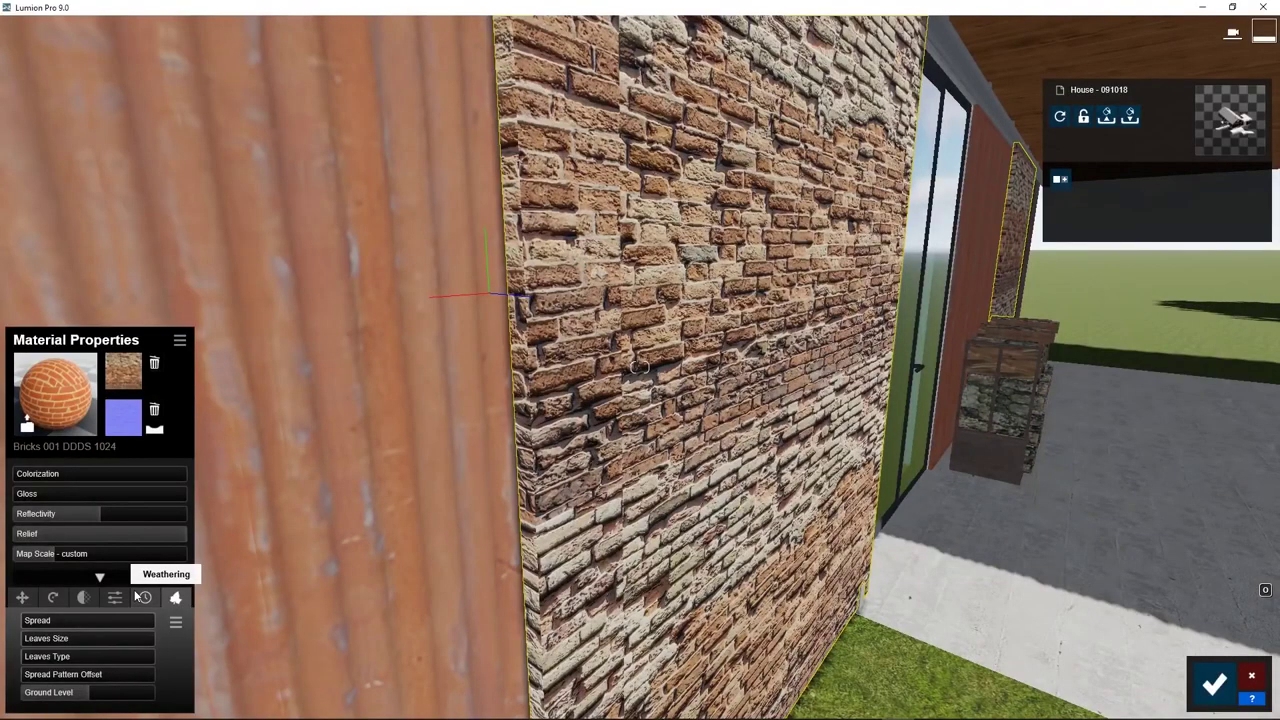
# Revert the wall to the Custom library's Imported Material, restoring its original wood planks
pyautogui.press('Escape')
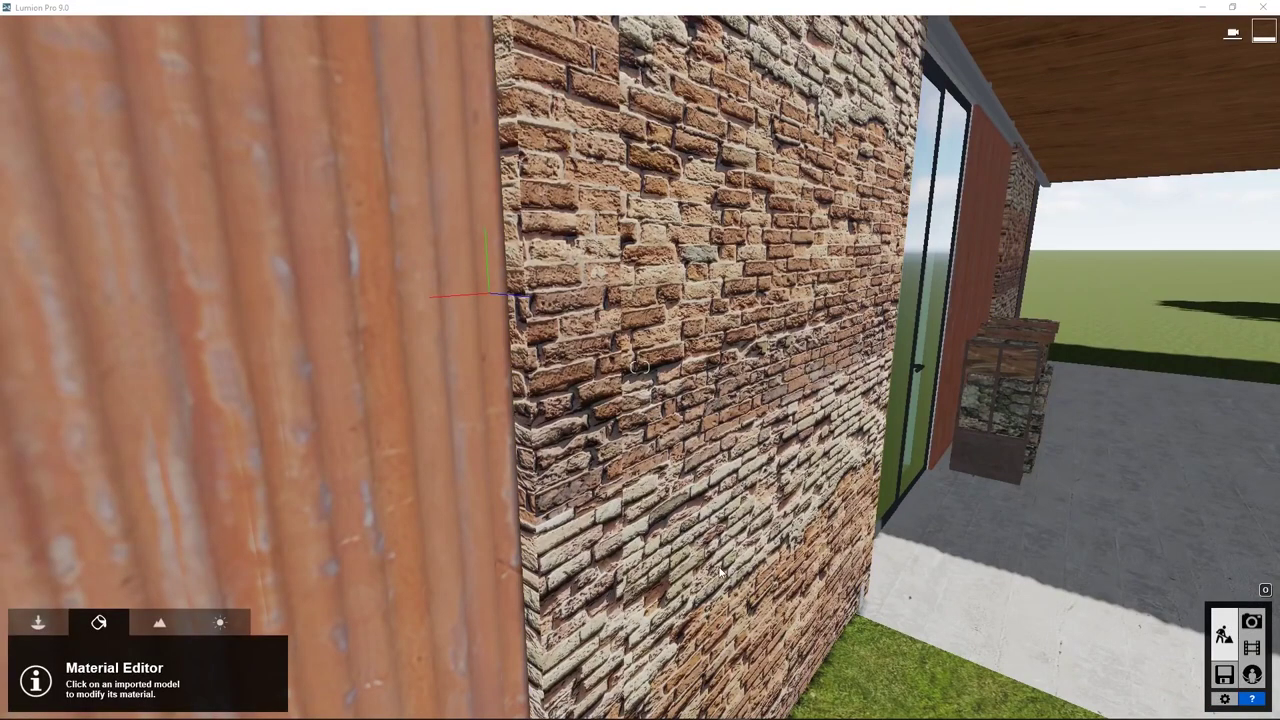
pyautogui.click(652, 417)
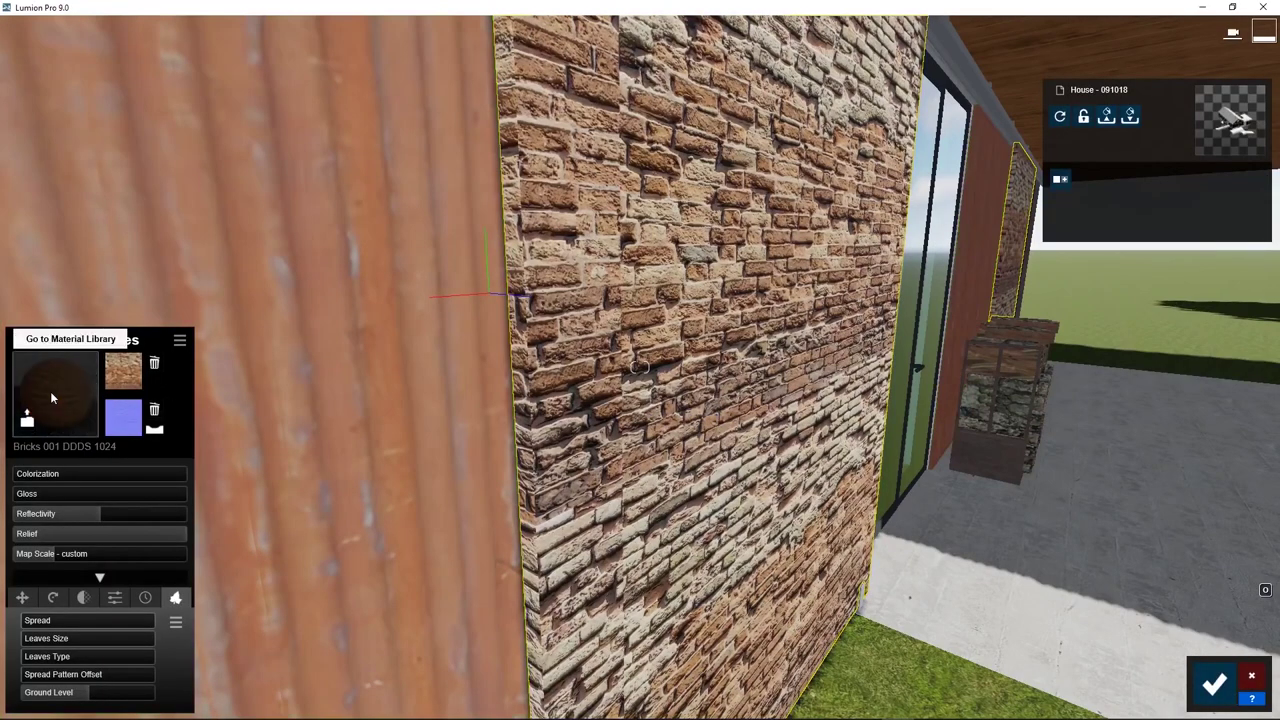
pyautogui.click(52, 397)
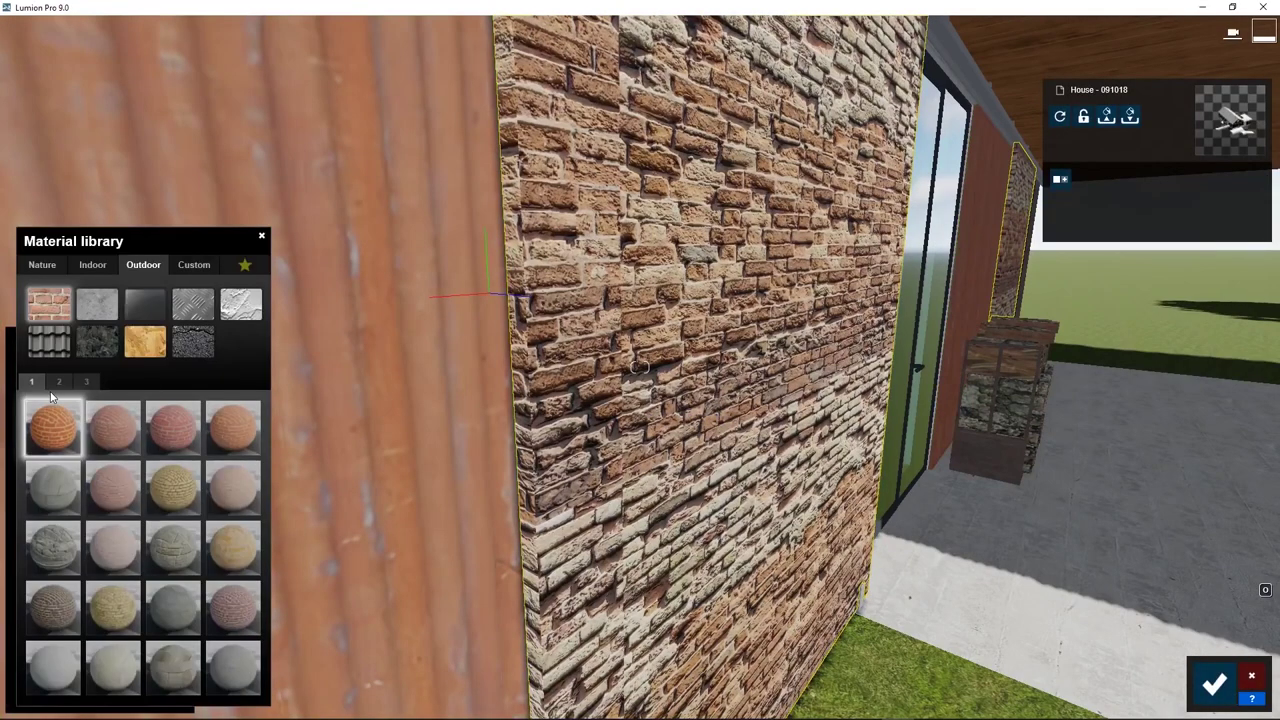
pyautogui.click(190, 266)
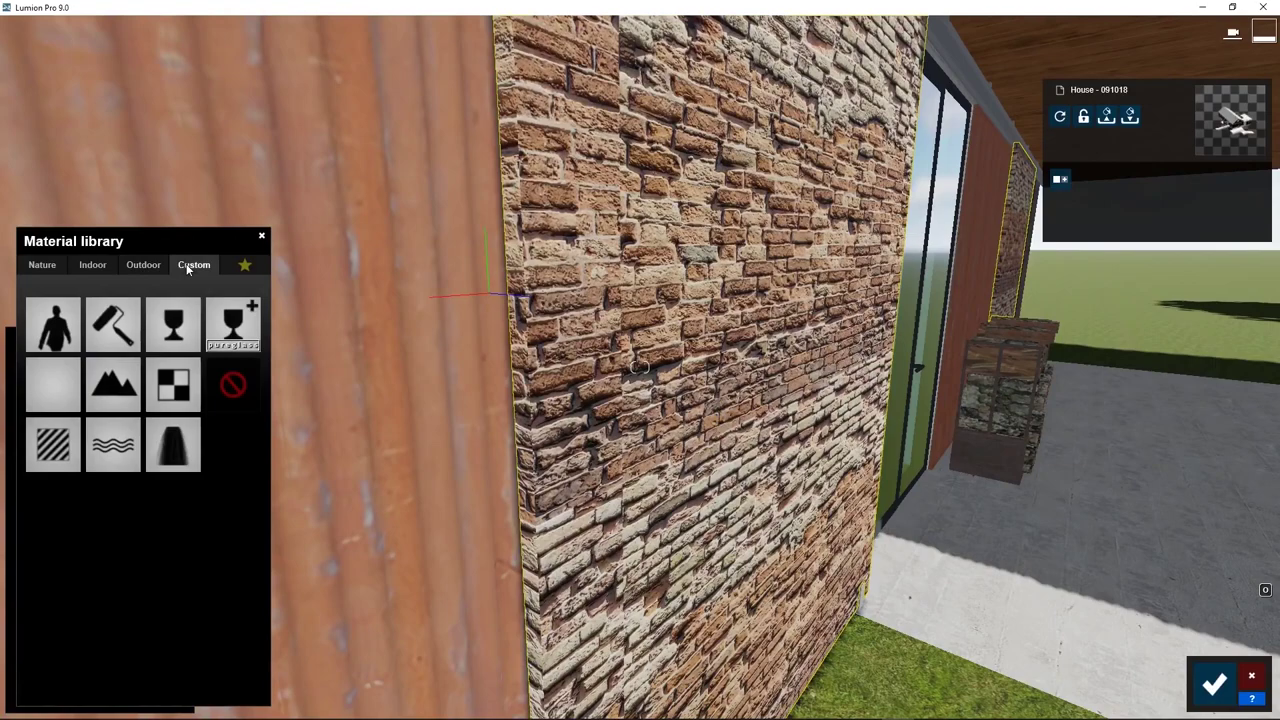
pyautogui.click(227, 380)
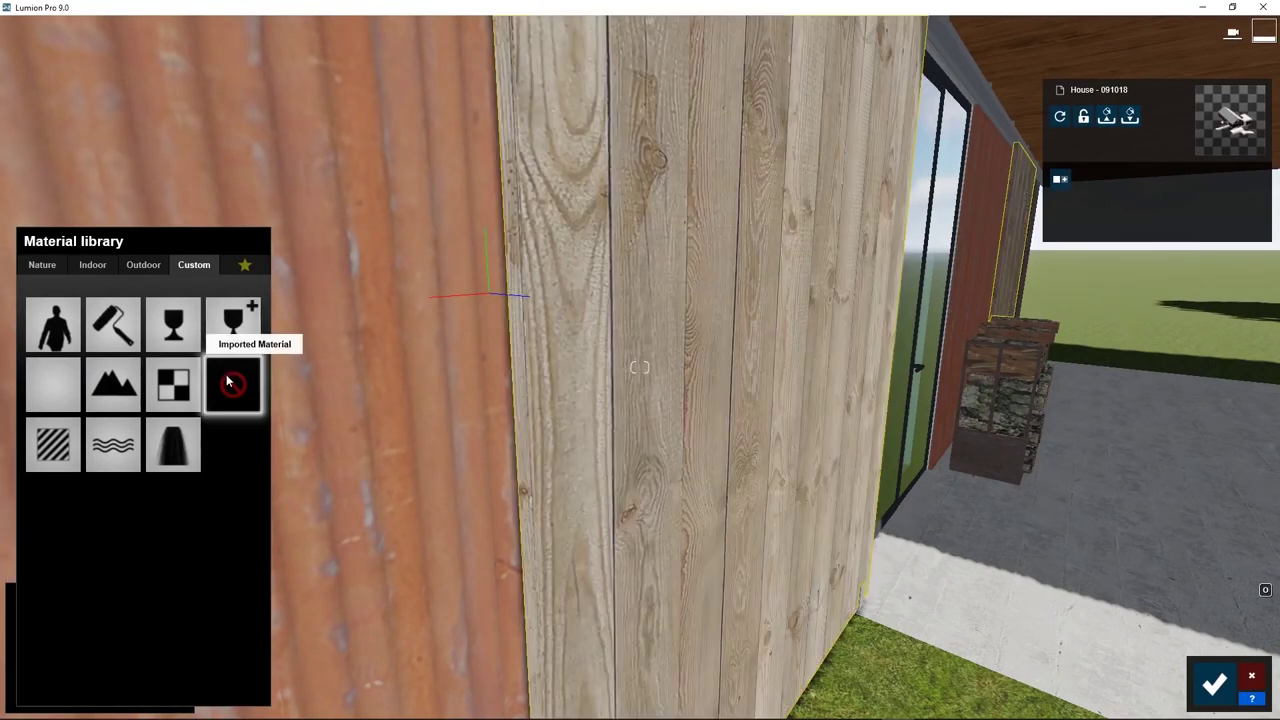